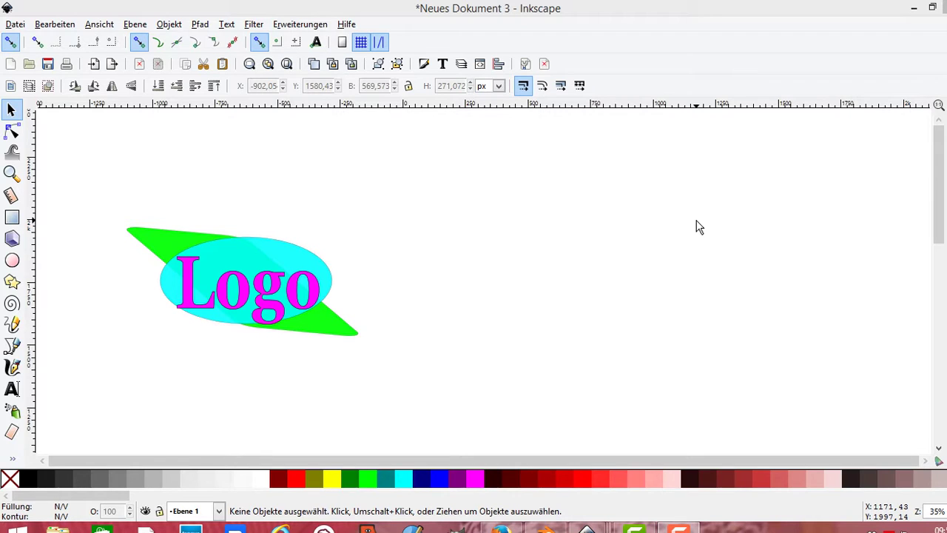
# Draw a yellow, 79% opacity rectangle right of the Logo with fully rounded pill ends
pyautogui.click(12, 217)
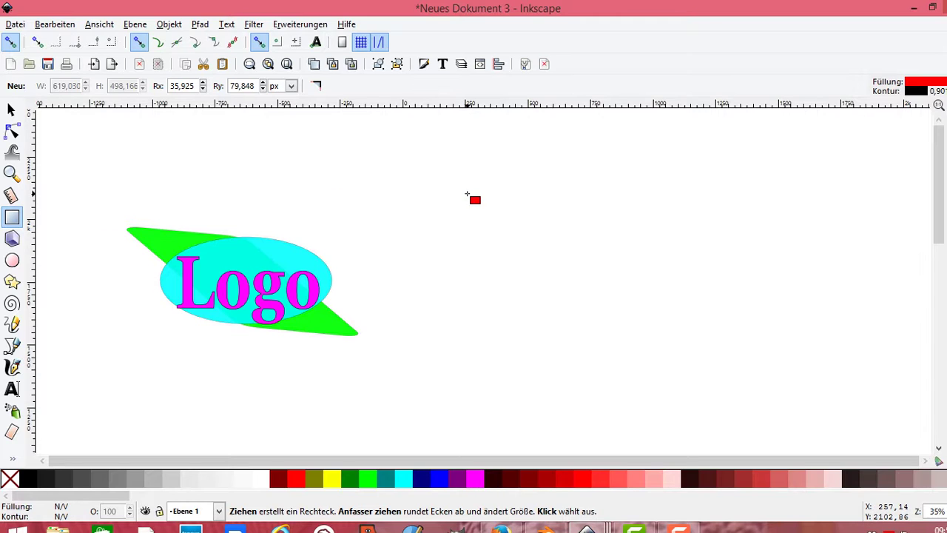
pyautogui.moveTo(425, 188); pyautogui.dragTo(613, 301)
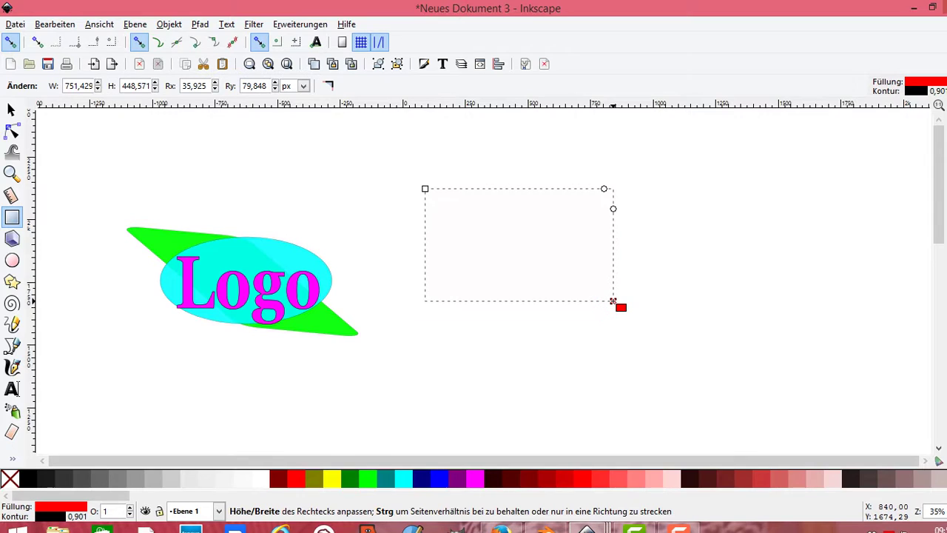
pyautogui.click(130, 509)
pyautogui.click(130, 509)
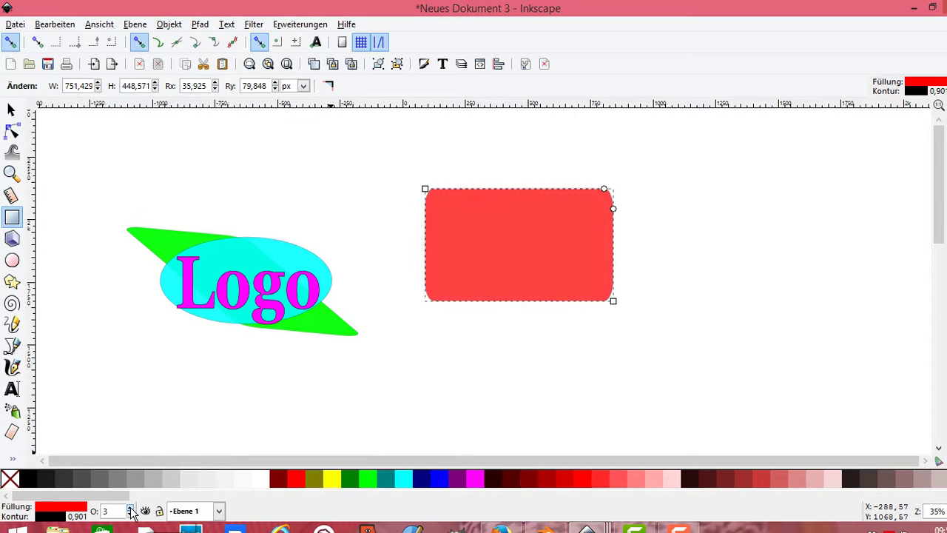
pyautogui.click(339, 479)
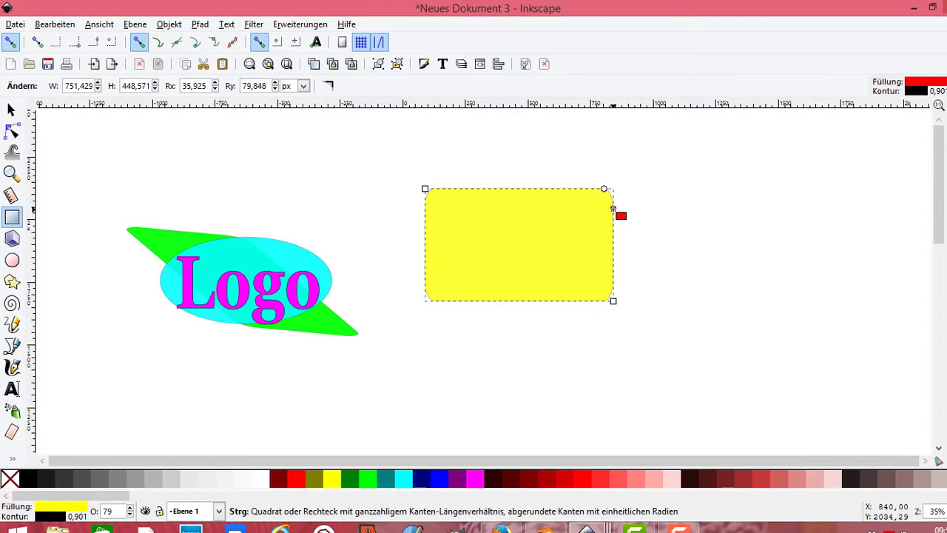
pyautogui.moveTo(613, 209); pyautogui.dragTo(589, 259)
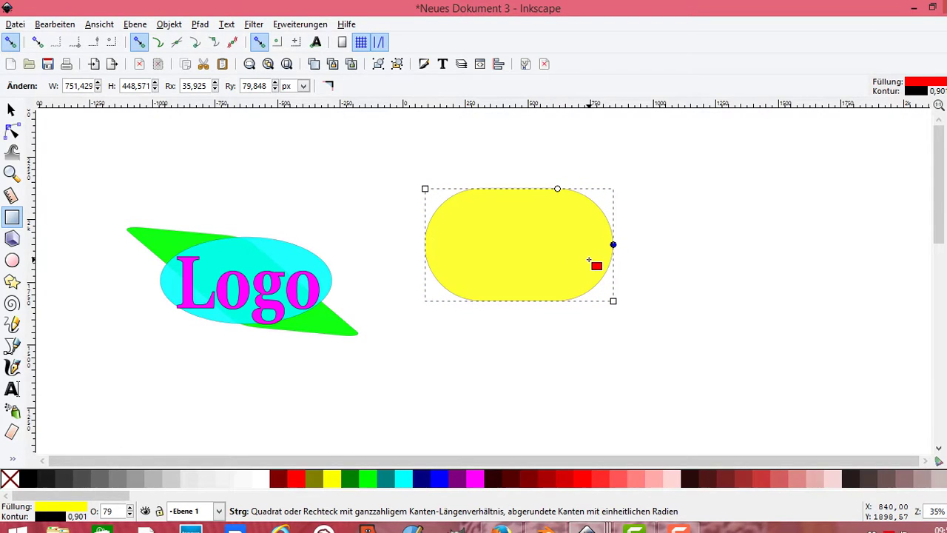
# Fill the pill dark brown and give it a 1 cm thick outline
pyautogui.click(489, 481)
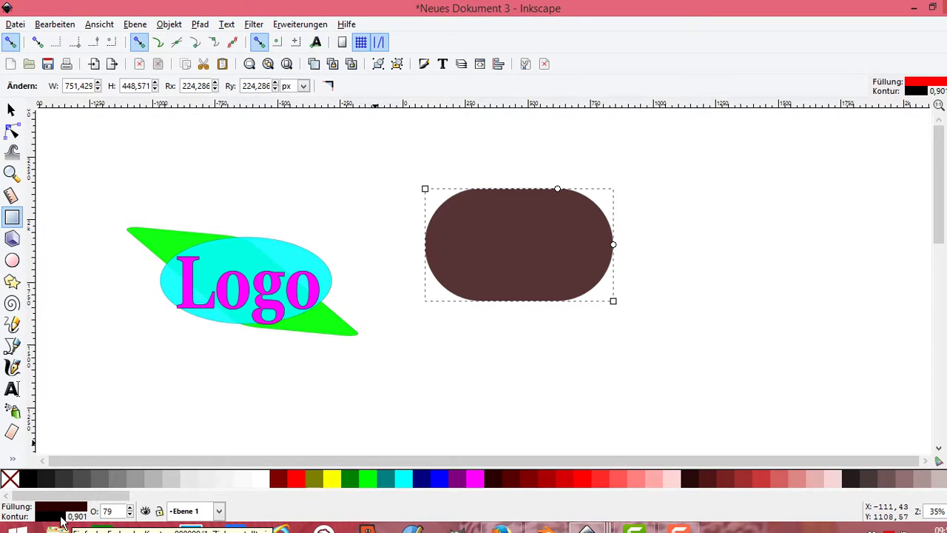
pyautogui.rightClick(79, 521)
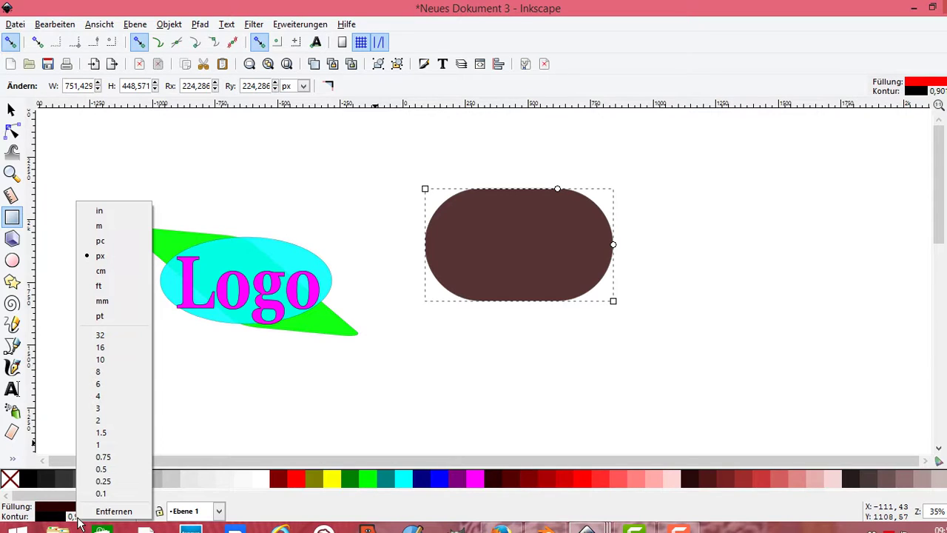
pyautogui.click(104, 445)
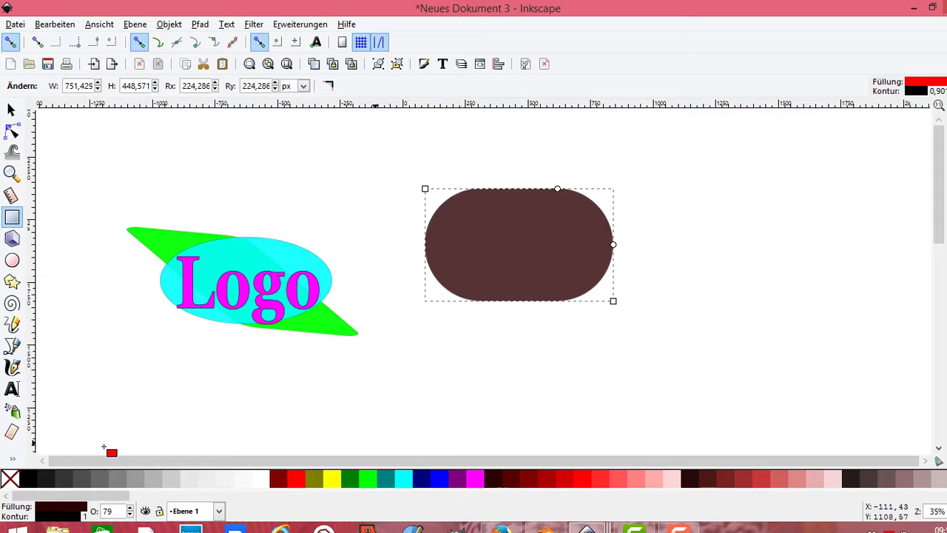
pyautogui.rightClick(86, 519)
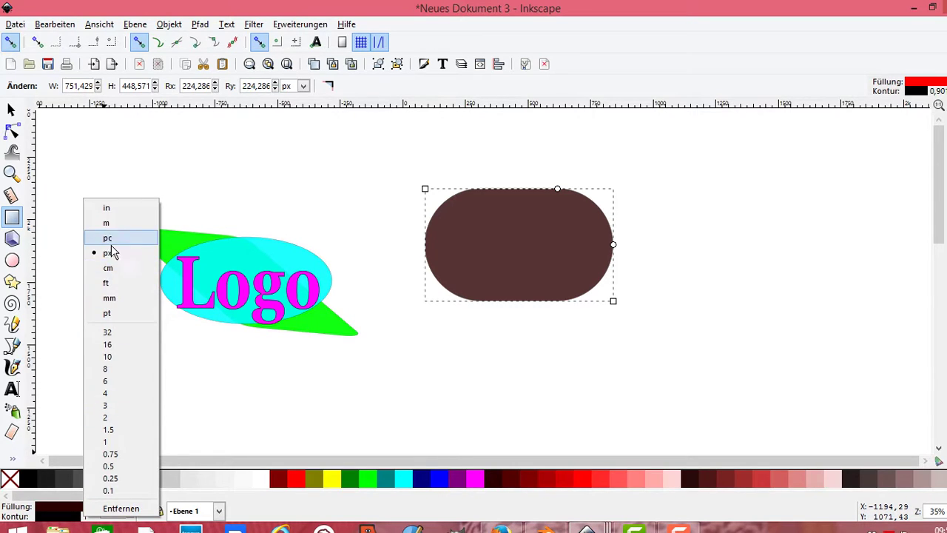
pyautogui.click(109, 269)
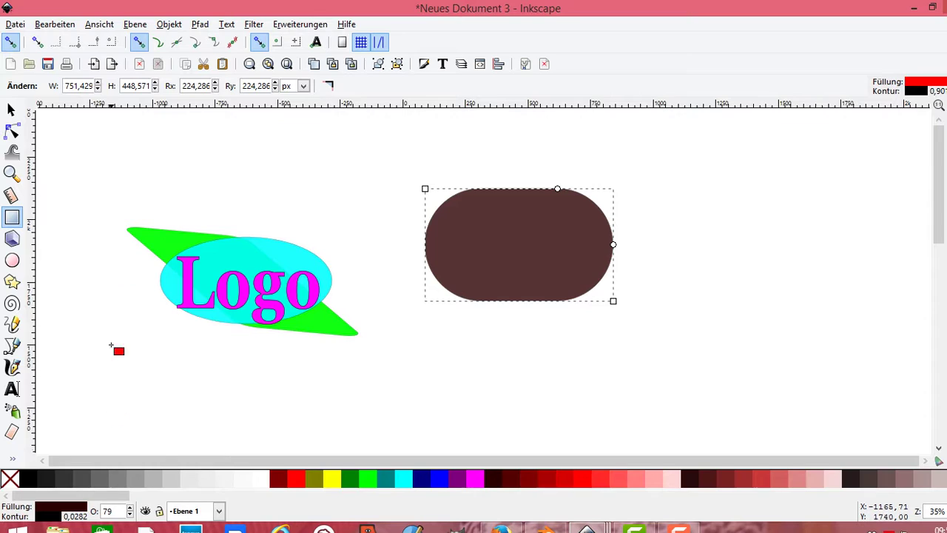
pyautogui.rightClick(79, 520)
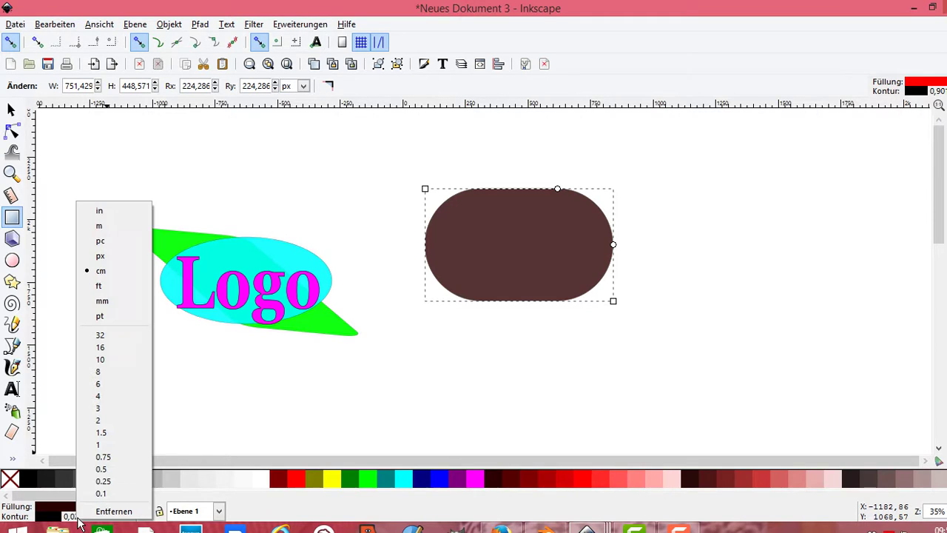
pyautogui.click(105, 445)
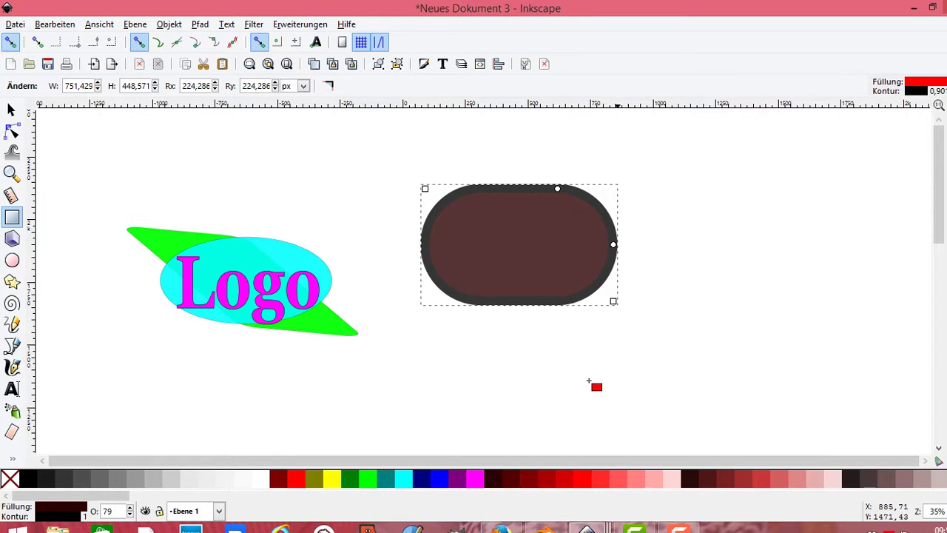
# Try blue, green, yellow and maroon fills, settling on red #FF0000 for the pill
pyautogui.click(438, 481)
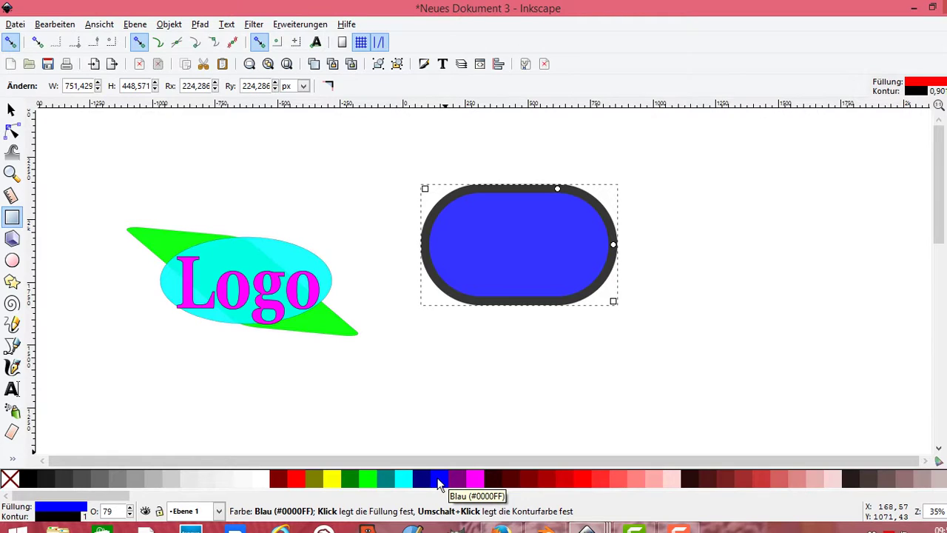
pyautogui.click(370, 481)
pyautogui.click(327, 479)
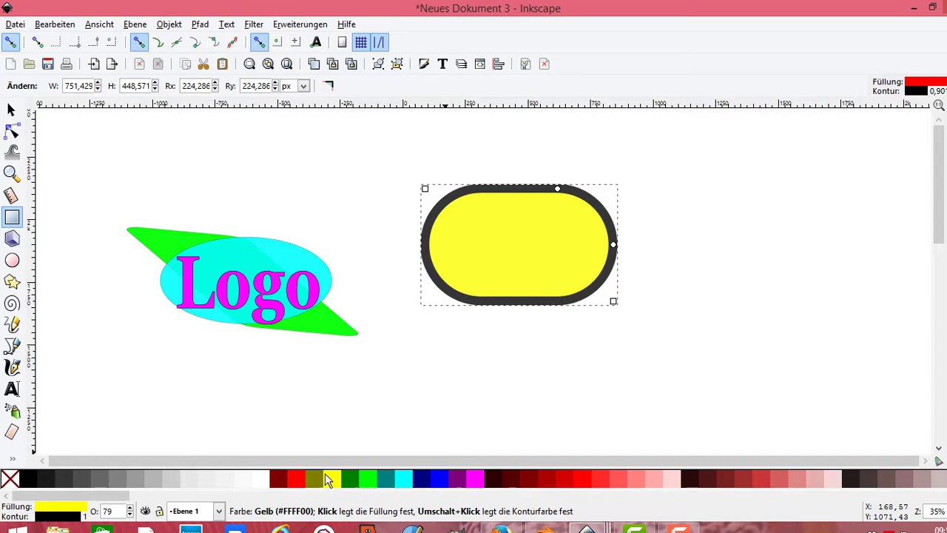
pyautogui.click(296, 479)
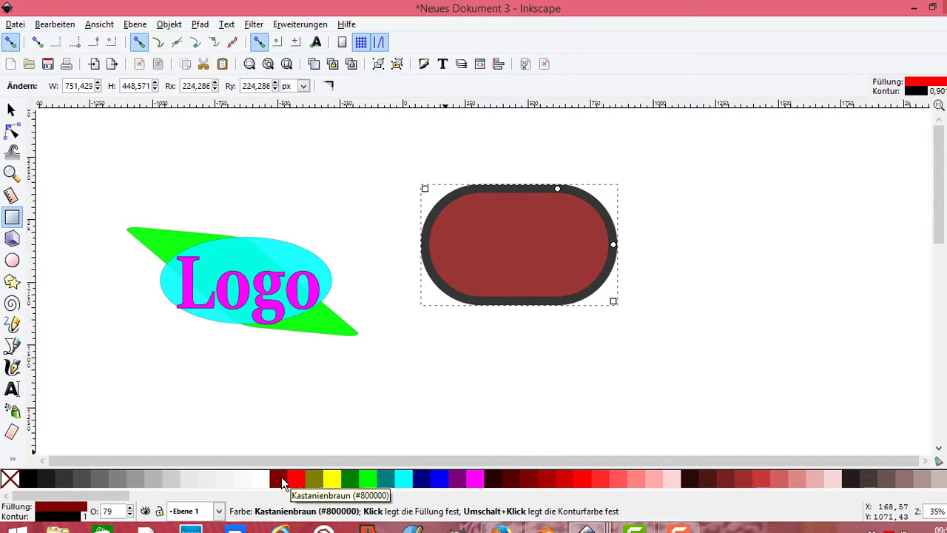
pyautogui.click(298, 479)
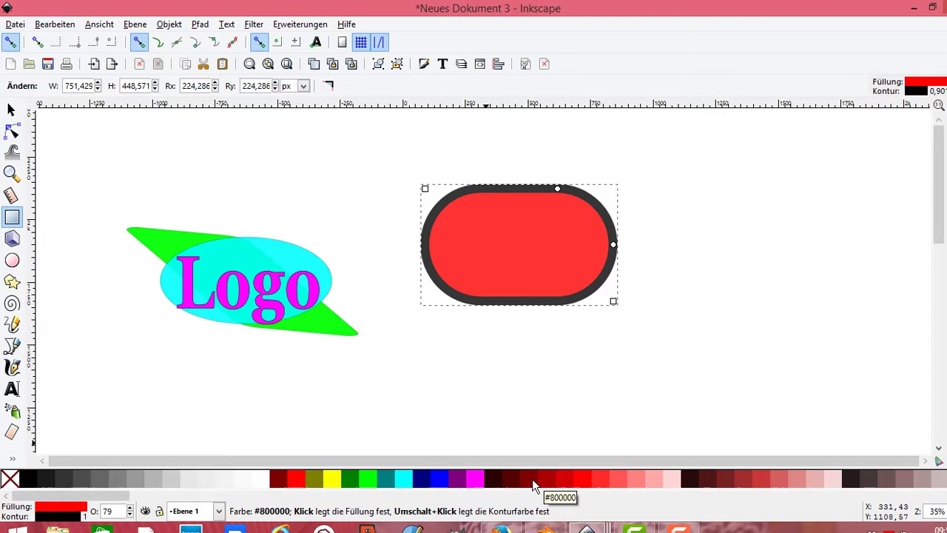
pyautogui.moveTo(532, 478); pyautogui.dragTo(11, 109)
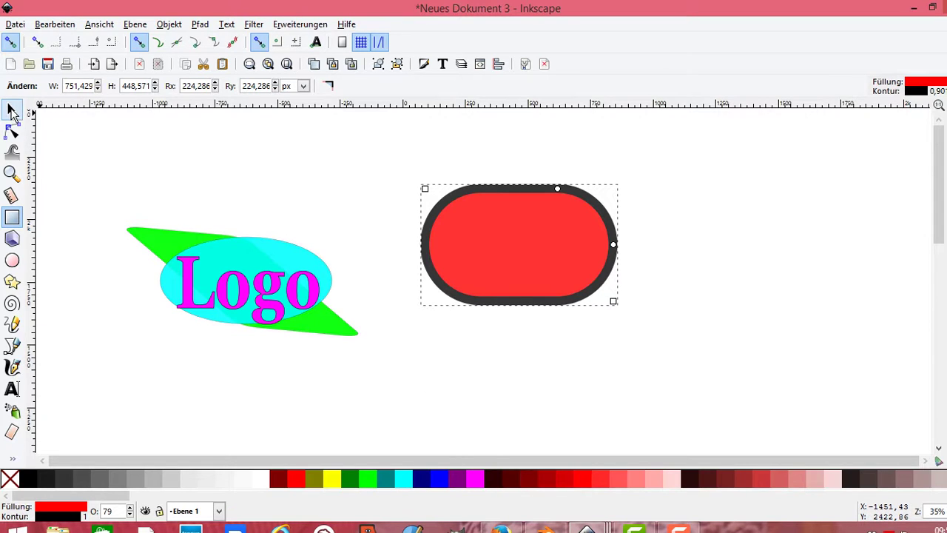
# Resize the red rectangle to about 1687 × 635 px and move it over the Logo
pyautogui.click(11, 109)
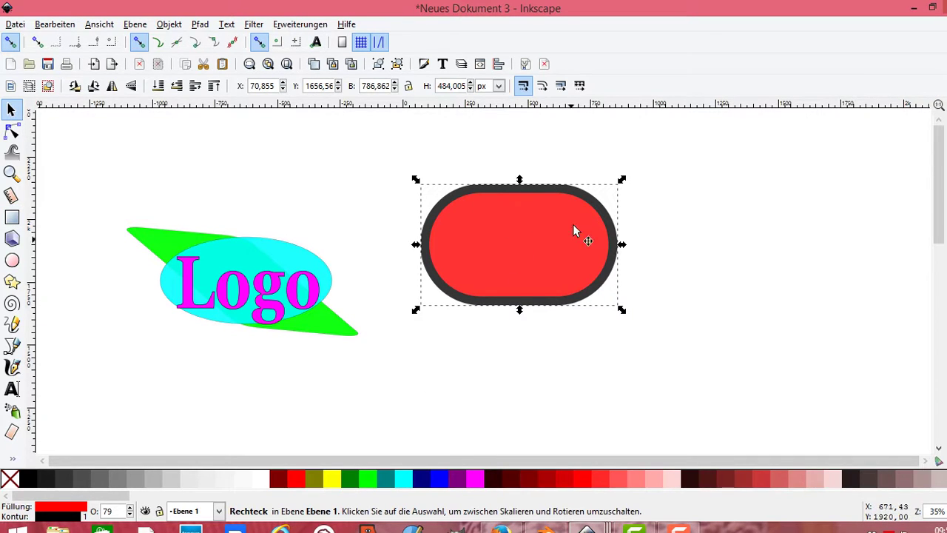
pyautogui.moveTo(621, 244)
pyautogui.mouseDown()
pyautogui.moveTo(703, 250)
pyautogui.moveTo(839, 239)
pyautogui.moveTo(710, 244)
pyautogui.moveTo(812, 228)
pyautogui.mouseUp()
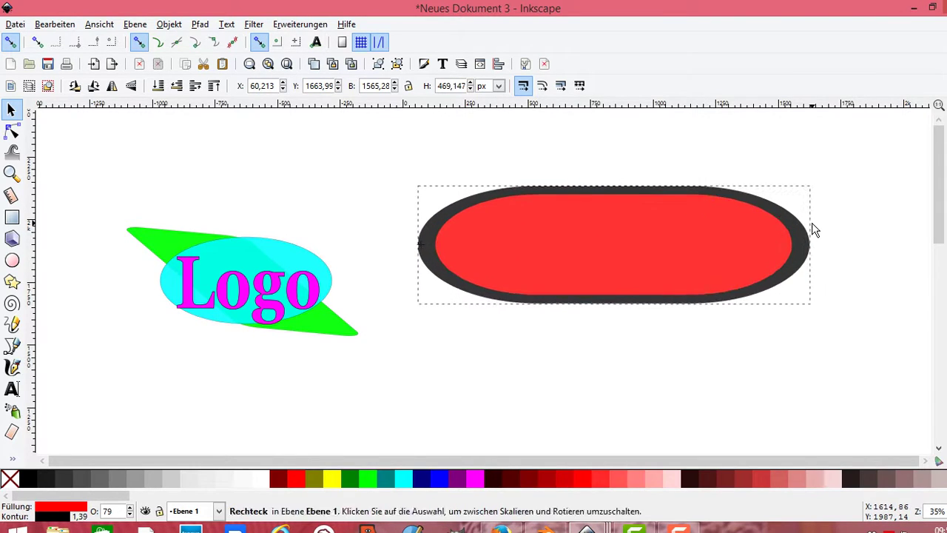
pyautogui.moveTo(613, 179); pyautogui.dragTo(614, 152)
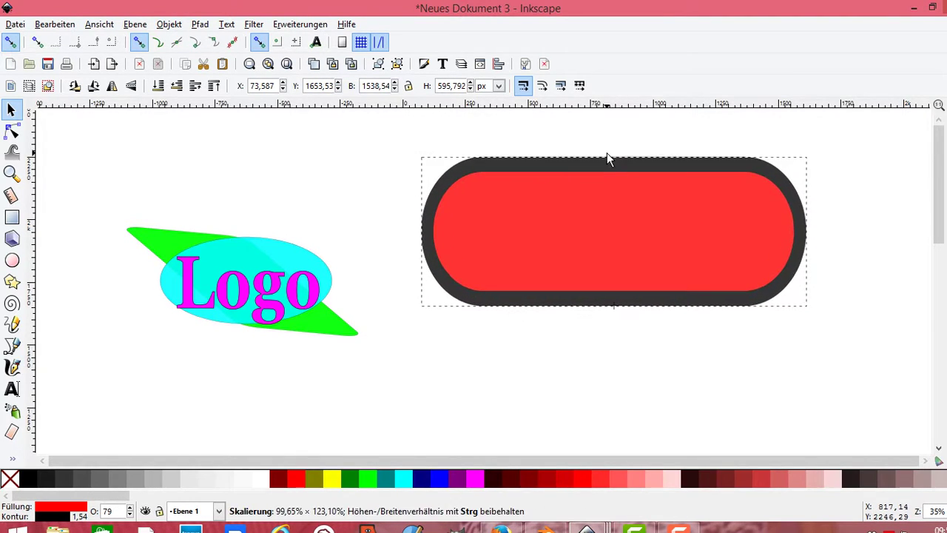
pyautogui.moveTo(615, 312); pyautogui.dragTo(626, 362)
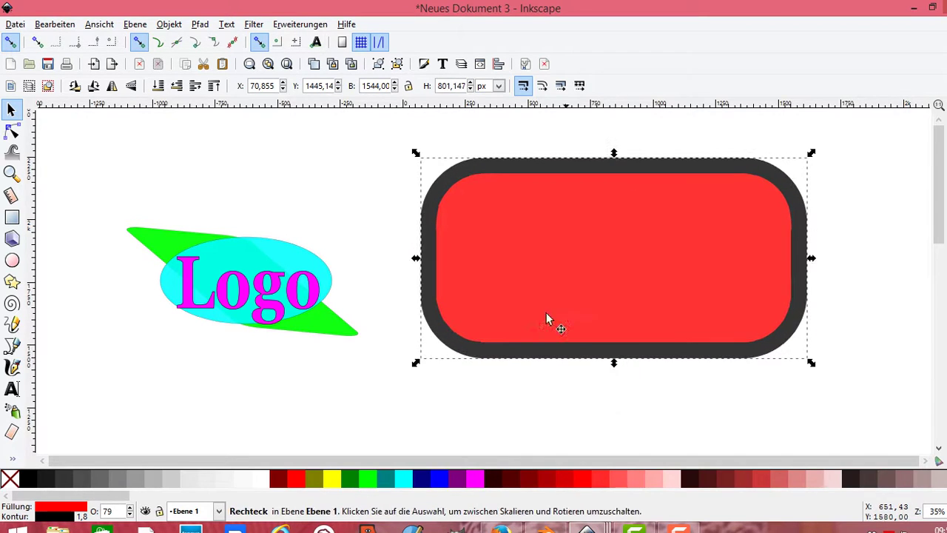
pyautogui.moveTo(419, 264)
pyautogui.mouseDown()
pyautogui.moveTo(546, 257)
pyautogui.moveTo(393, 246)
pyautogui.mouseUp()
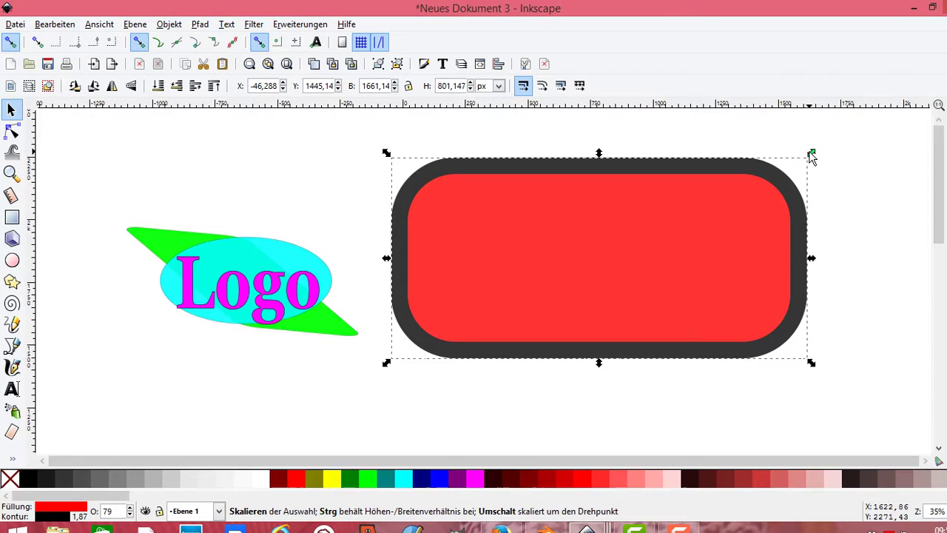
pyautogui.moveTo(812, 155); pyautogui.dragTo(787, 171)
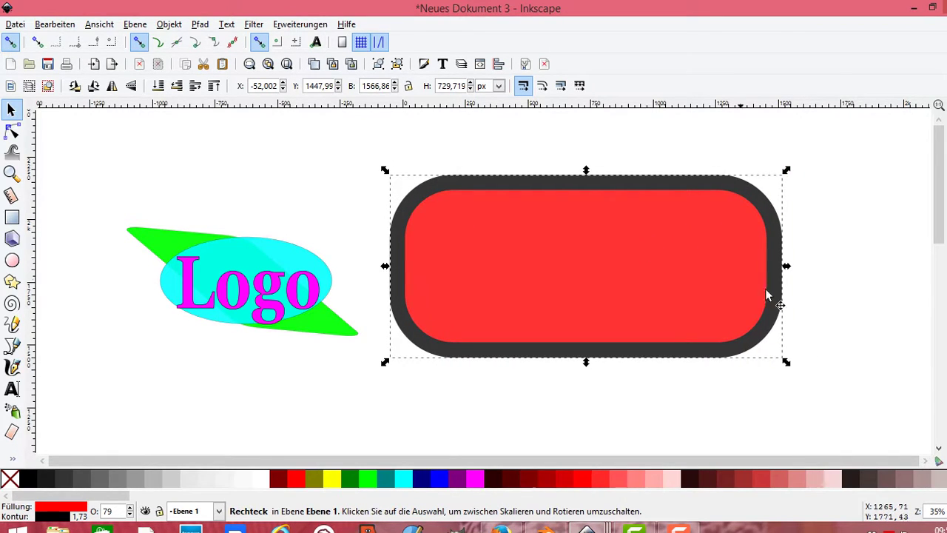
pyautogui.moveTo(788, 266); pyautogui.dragTo(836, 267)
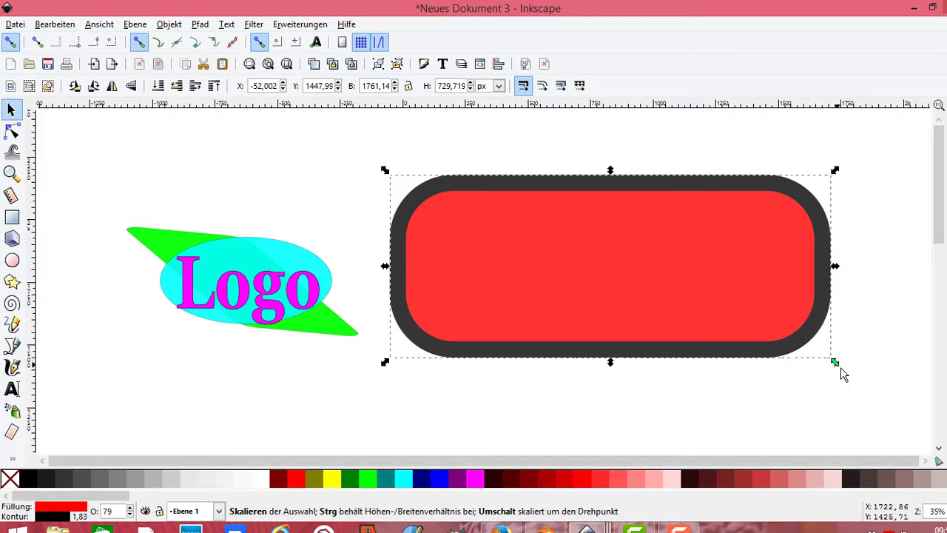
pyautogui.moveTo(836, 364); pyautogui.dragTo(816, 348)
pyautogui.moveTo(635, 250)
pyautogui.mouseDown()
pyautogui.moveTo(377, 244)
pyautogui.moveTo(326, 329)
pyautogui.moveTo(312, 275)
pyautogui.moveTo(291, 270)
pyautogui.mouseUp()
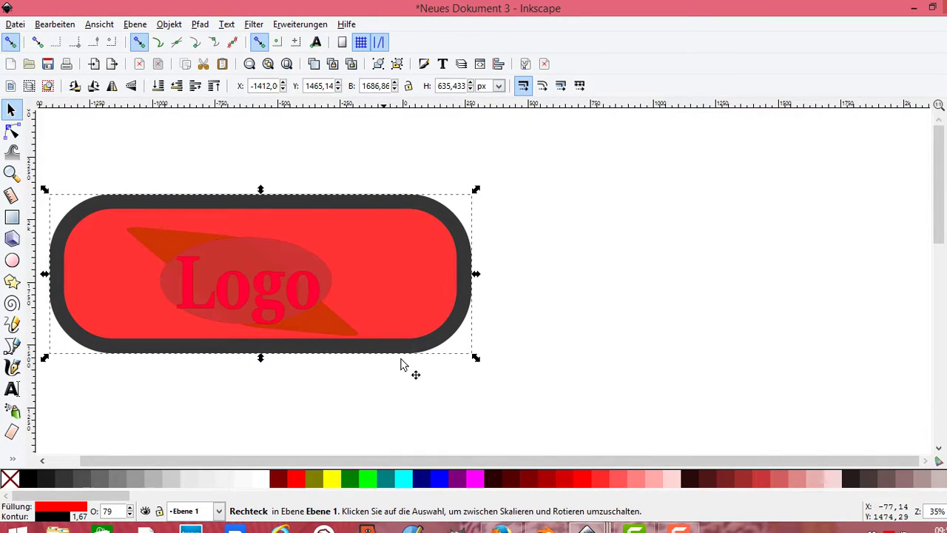
# Set the rectangle's fill to red and switch its handles to rotate/skew mode
pyautogui.click(406, 478)
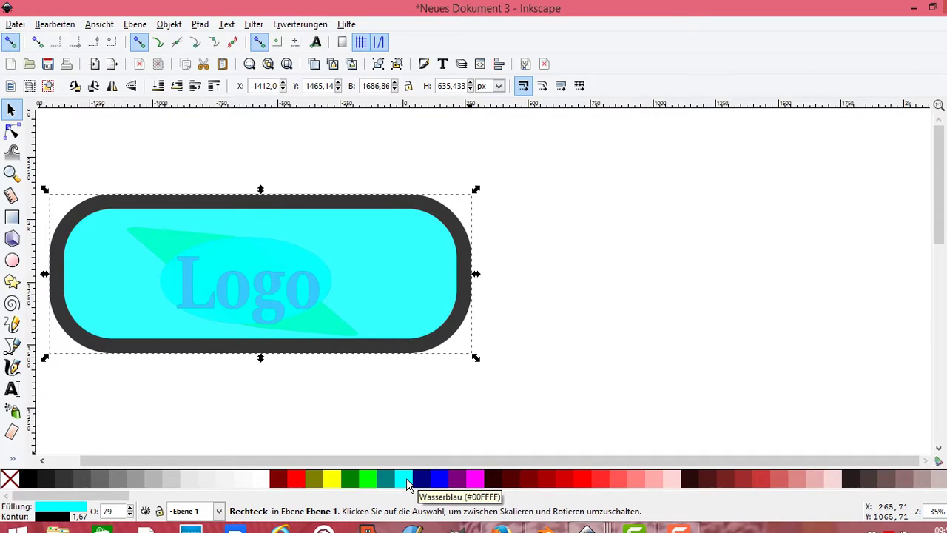
pyautogui.click(376, 479)
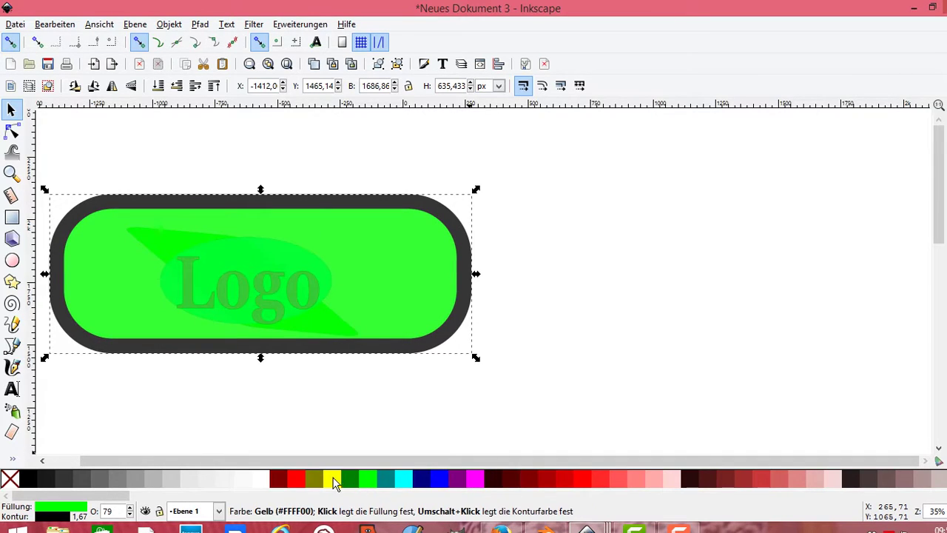
pyautogui.click(332, 479)
pyautogui.click(299, 479)
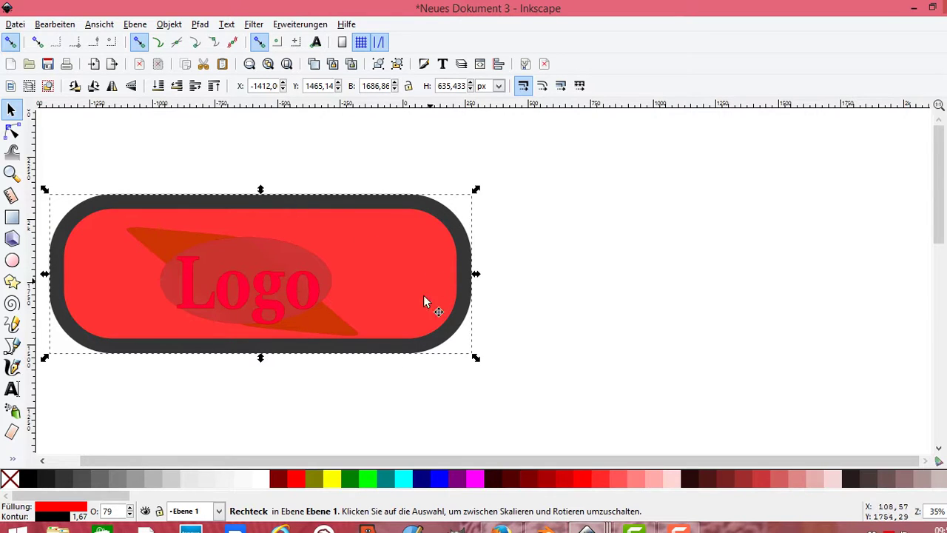
pyautogui.click(241, 264)
pyautogui.click(240, 264)
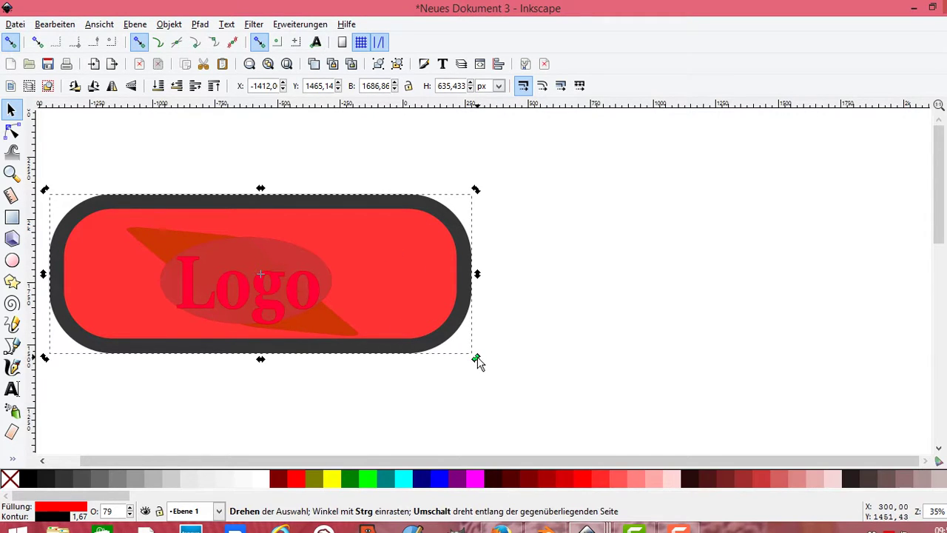
# Rotate the rectangle about 49 degrees and back, returning to rotate/skew handles
pyautogui.moveTo(476, 357)
pyautogui.mouseDown()
pyautogui.moveTo(389, 214)
pyautogui.moveTo(544, 317)
pyautogui.moveTo(556, 354)
pyautogui.mouseUp()
pyautogui.moveTo(478, 176)
pyautogui.mouseDown()
pyautogui.moveTo(550, 168)
pyautogui.moveTo(573, 313)
pyautogui.moveTo(592, 346)
pyautogui.mouseUp()
pyautogui.click(459, 355)
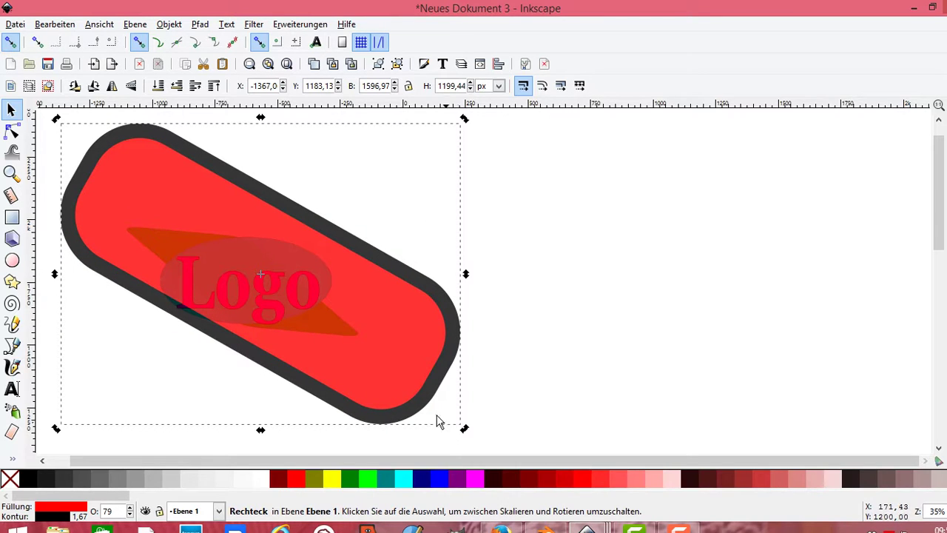
pyautogui.click(413, 347)
# Shear the rectangle from its side, top and bottom into a parallelogram of about 1619 × 758 px
pyautogui.moveTo(466, 275)
pyautogui.mouseDown()
pyautogui.moveTo(602, 295)
pyautogui.moveTo(438, 286)
pyautogui.moveTo(400, 273)
pyautogui.moveTo(429, 173)
pyautogui.moveTo(515, 153)
pyautogui.mouseUp()
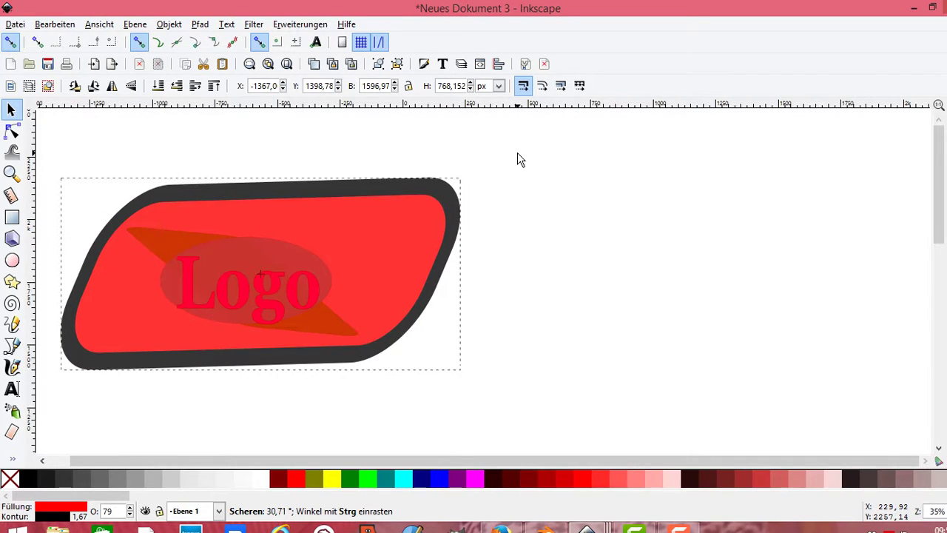
pyautogui.press('Escape')
pyautogui.moveTo(260, 177)
pyautogui.mouseDown()
pyautogui.moveTo(281, 116)
pyautogui.moveTo(276, 152)
pyautogui.moveTo(294, 140)
pyautogui.moveTo(168, 181)
pyautogui.mouseUp()
pyautogui.click(166, 182)
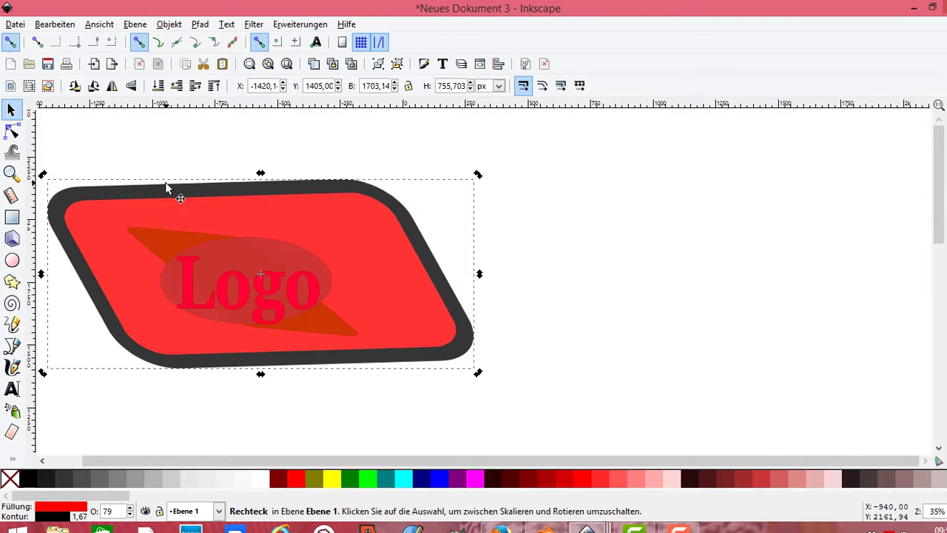
pyautogui.moveTo(264, 379)
pyautogui.mouseDown()
pyautogui.moveTo(271, 366)
pyautogui.moveTo(327, 349)
pyautogui.moveTo(370, 348)
pyautogui.moveTo(424, 353)
pyautogui.moveTo(508, 387)
pyautogui.moveTo(362, 385)
pyautogui.moveTo(317, 365)
pyautogui.moveTo(243, 355)
pyautogui.mouseUp()
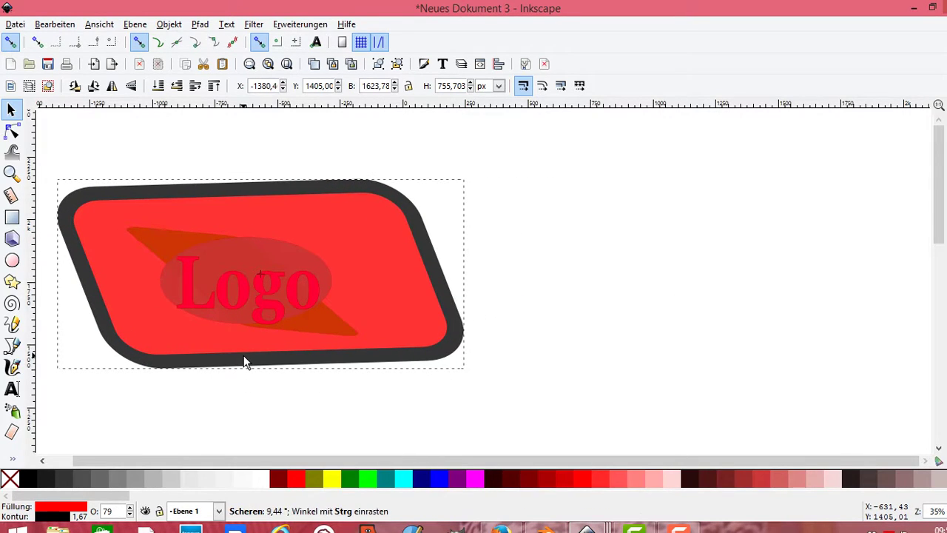
# Tilt the rectangle about 10 degrees and re-shear its side, top and bottom edges
pyautogui.click(446, 181)
pyautogui.moveTo(465, 175)
pyautogui.mouseDown()
pyautogui.moveTo(469, 190)
pyautogui.moveTo(437, 207)
pyautogui.moveTo(423, 258)
pyautogui.moveTo(368, 249)
pyautogui.mouseUp()
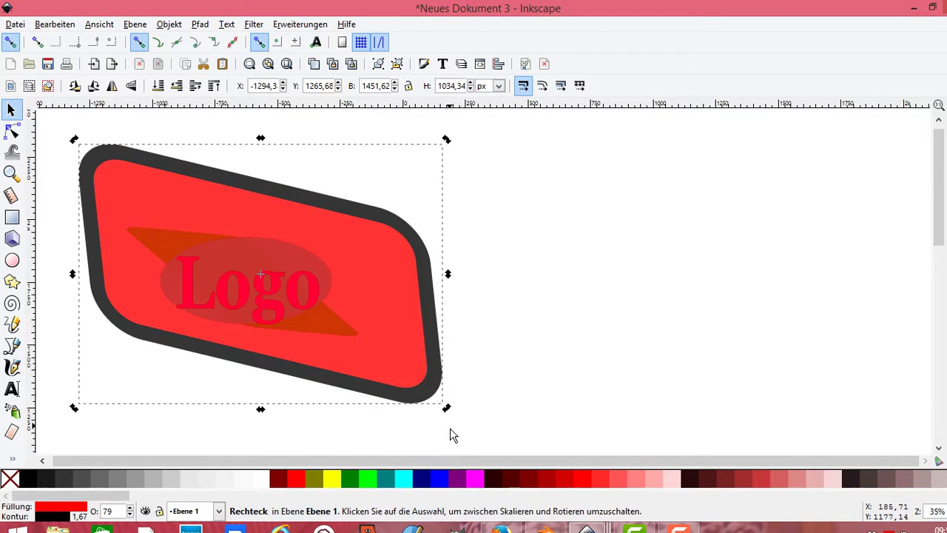
pyautogui.click(480, 479)
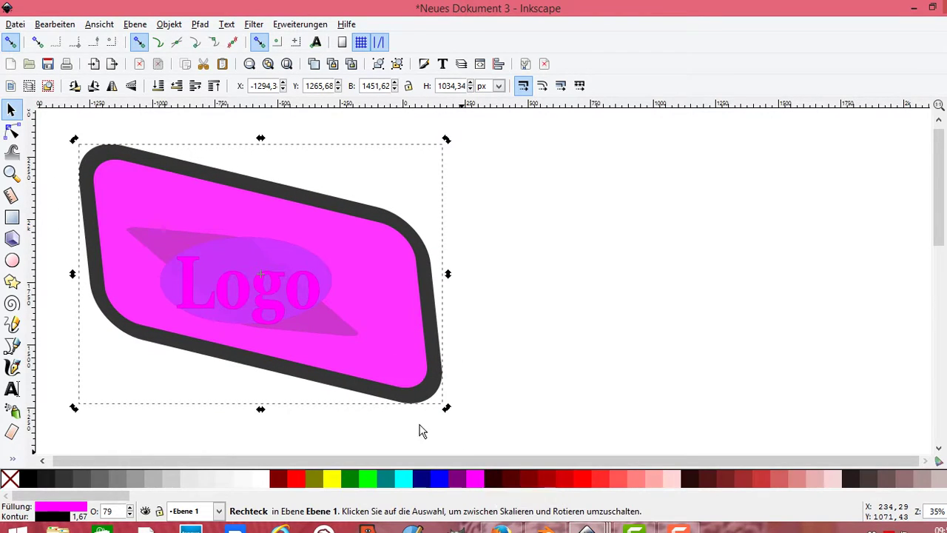
pyautogui.moveTo(448, 274)
pyautogui.mouseDown()
pyautogui.moveTo(425, 270)
pyautogui.moveTo(433, 205)
pyautogui.moveTo(465, 195)
pyautogui.moveTo(422, 331)
pyautogui.moveTo(461, 342)
pyautogui.moveTo(466, 271)
pyautogui.moveTo(457, 217)
pyautogui.mouseUp()
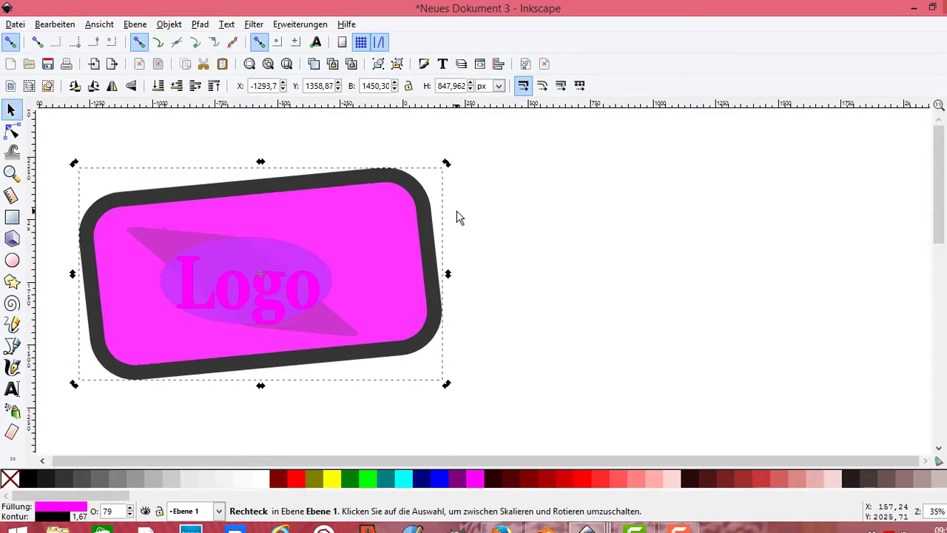
pyautogui.moveTo(260, 162)
pyautogui.mouseDown()
pyautogui.moveTo(284, 152)
pyautogui.moveTo(264, 167)
pyautogui.moveTo(385, 219)
pyautogui.moveTo(478, 237)
pyautogui.moveTo(469, 239)
pyautogui.moveTo(606, 237)
pyautogui.moveTo(265, 236)
pyautogui.mouseUp()
pyautogui.moveTo(264, 386); pyautogui.dragTo(302, 411)
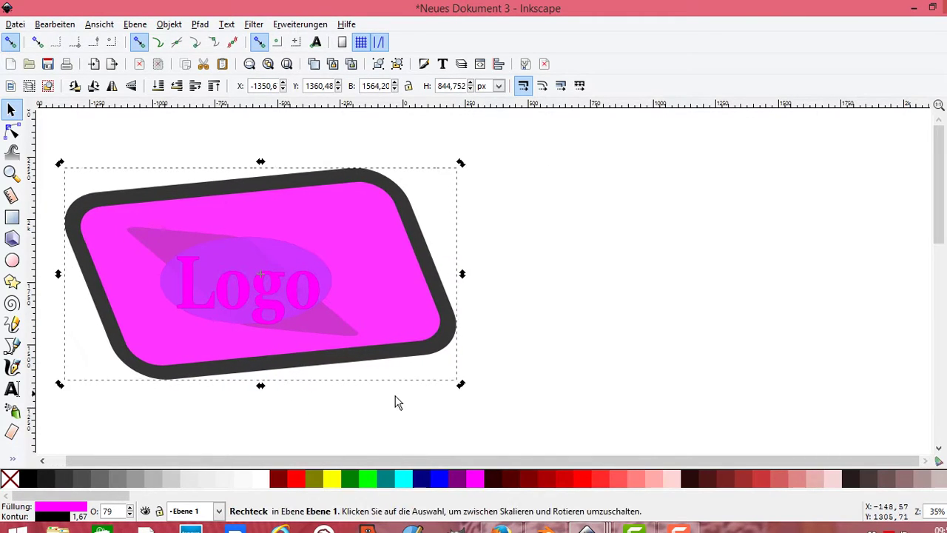
# Restore the red fill and nudge the rectangle slightly right over the Logo
pyautogui.click(332, 480)
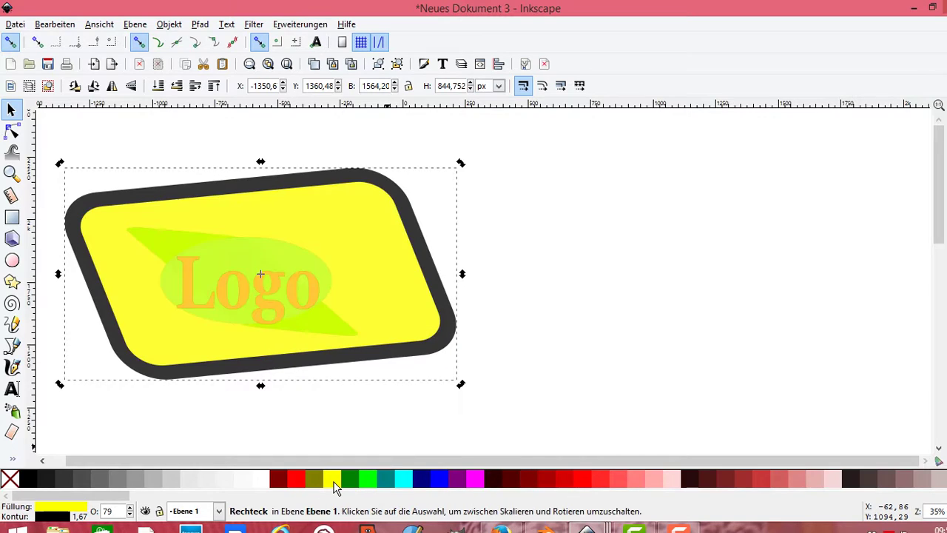
pyautogui.click(296, 481)
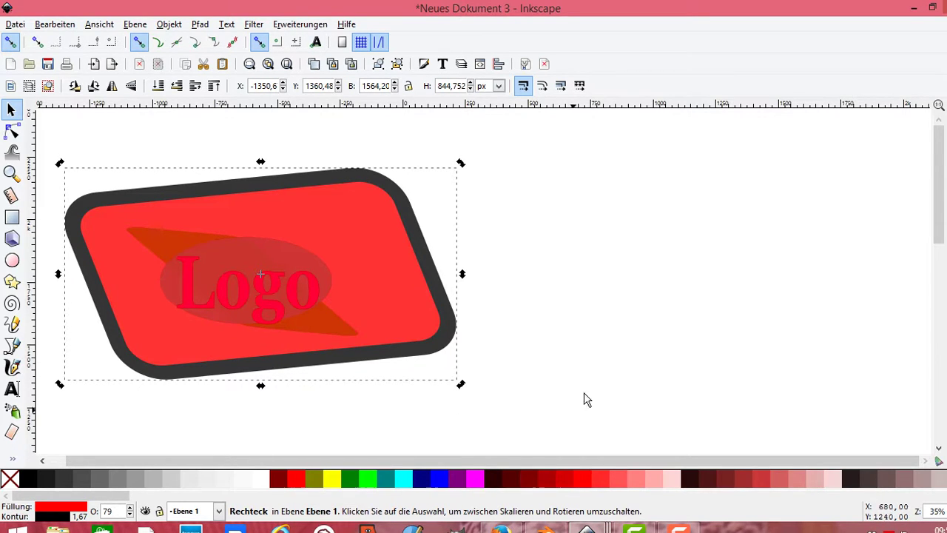
pyautogui.click(555, 416)
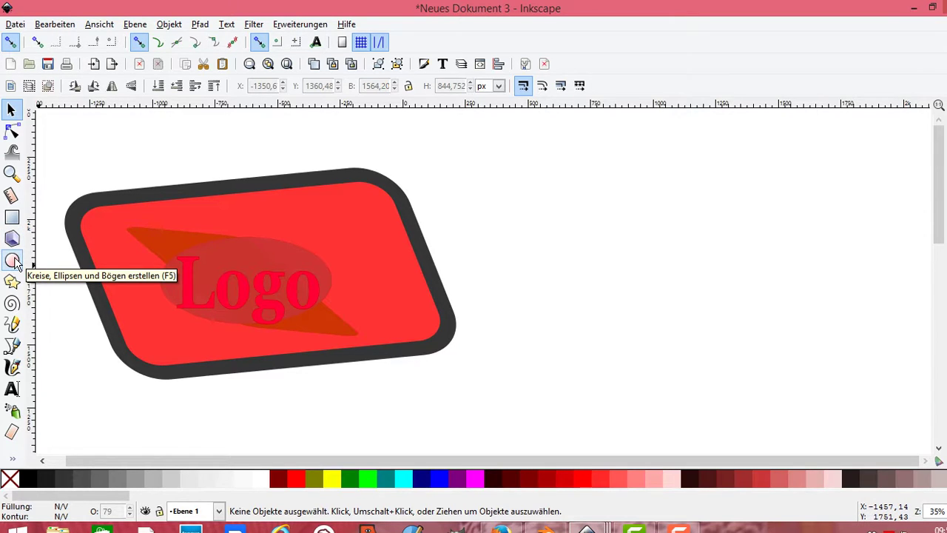
pyautogui.click(225, 243)
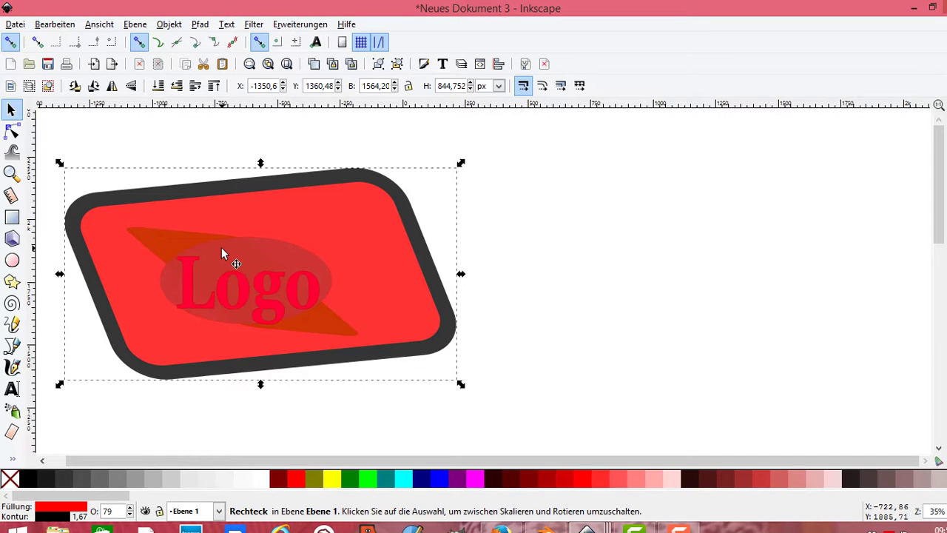
pyautogui.moveTo(221, 247)
pyautogui.mouseDown()
pyautogui.moveTo(651, 213)
pyautogui.moveTo(196, 240)
pyautogui.moveTo(233, 255)
pyautogui.mouseUp()
# Test yellow, lime, dark red, magenta and maroon fills on the skewed rectangle
pyautogui.click(332, 481)
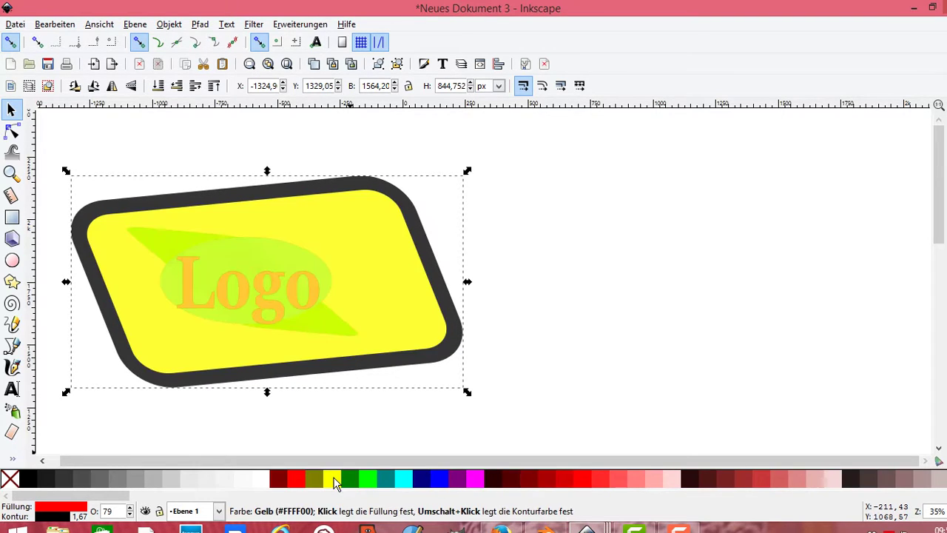
pyautogui.click(368, 481)
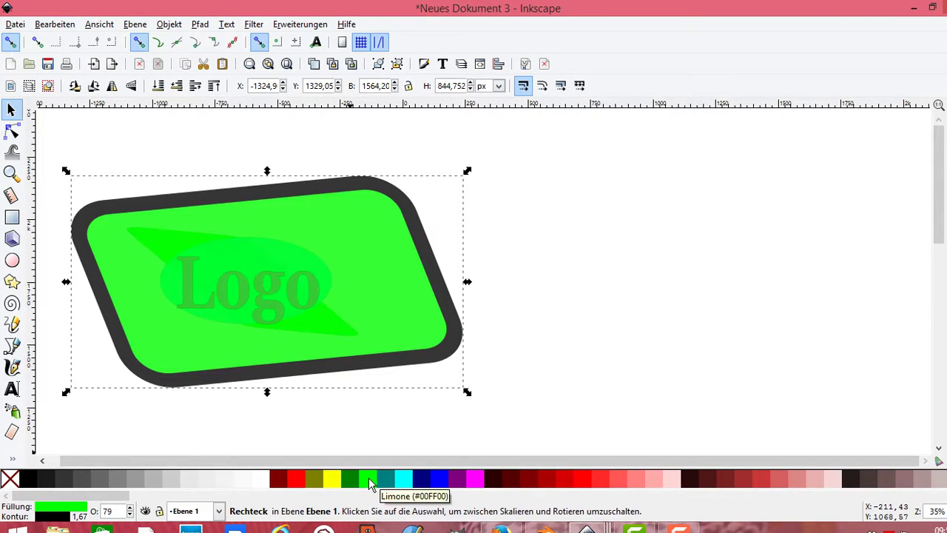
pyautogui.click(486, 480)
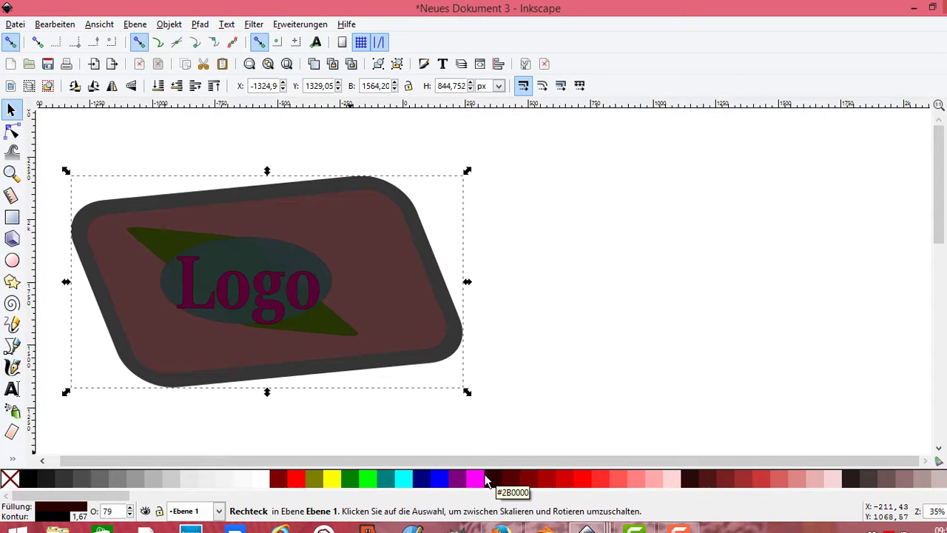
pyautogui.click(474, 481)
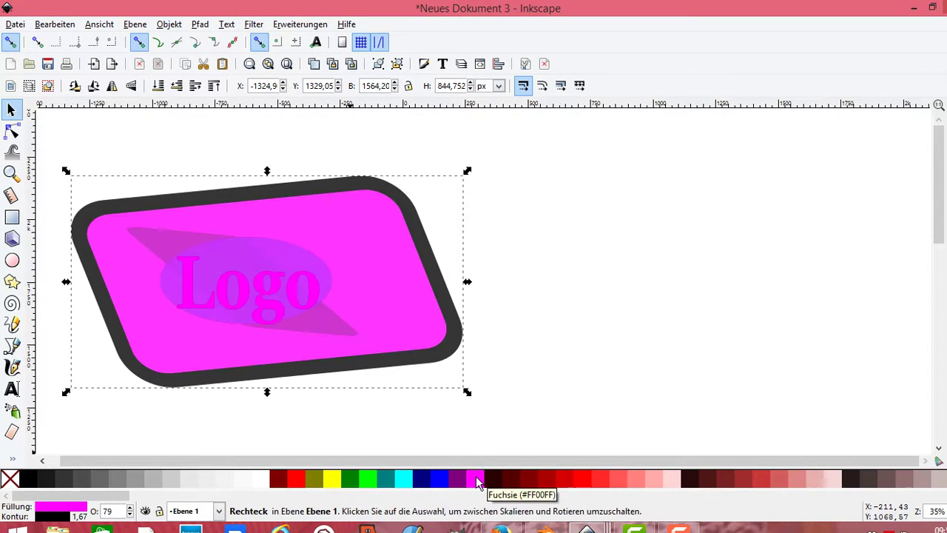
pyautogui.click(528, 481)
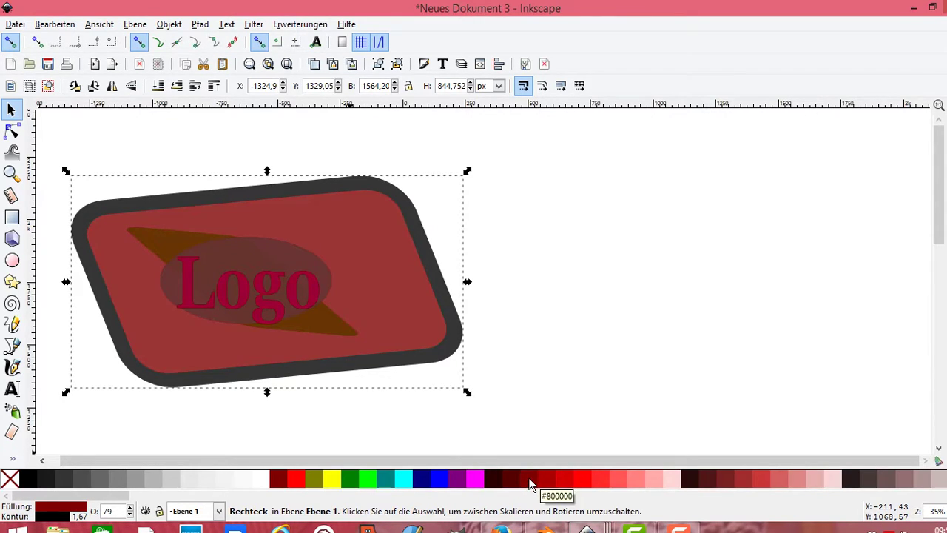
pyautogui.click(693, 481)
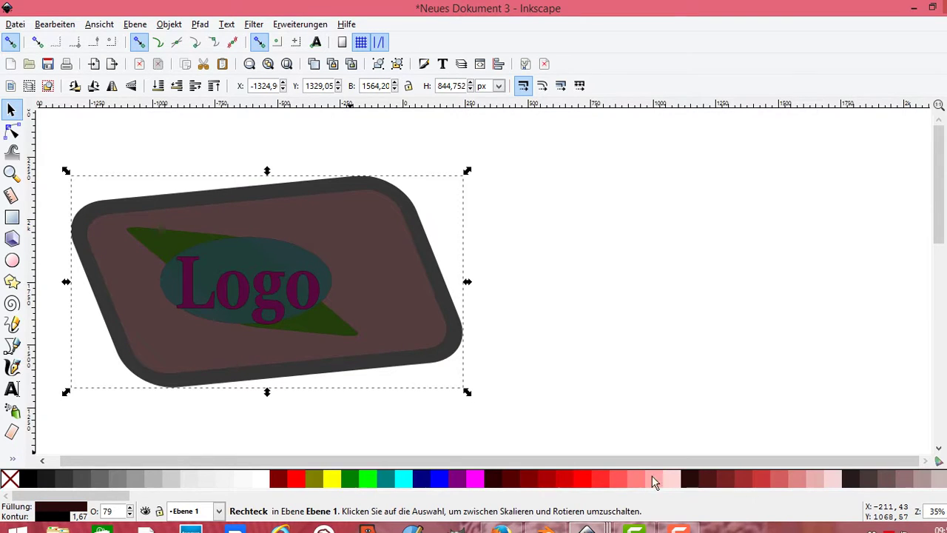
# Set the skewed rectangle's fill to dark grey #241C1C
pyautogui.click(475, 481)
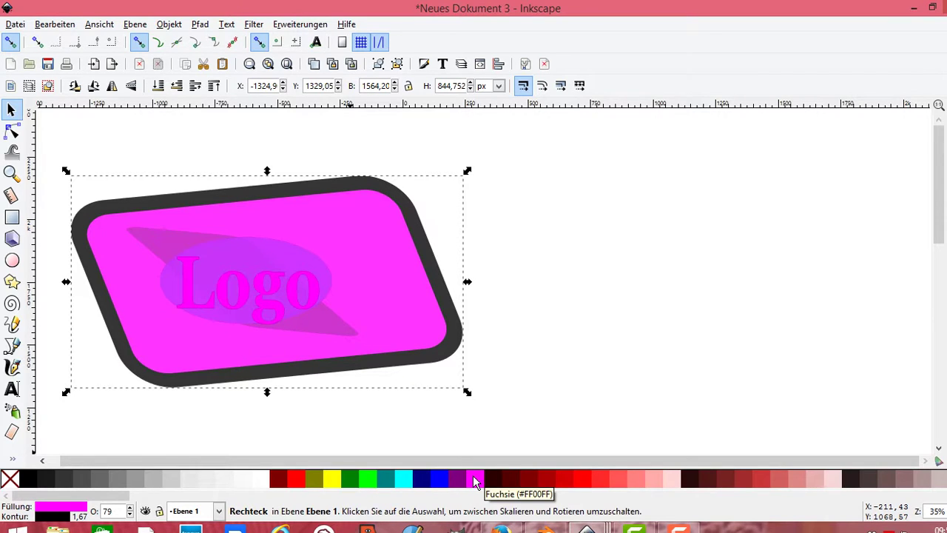
pyautogui.click(686, 481)
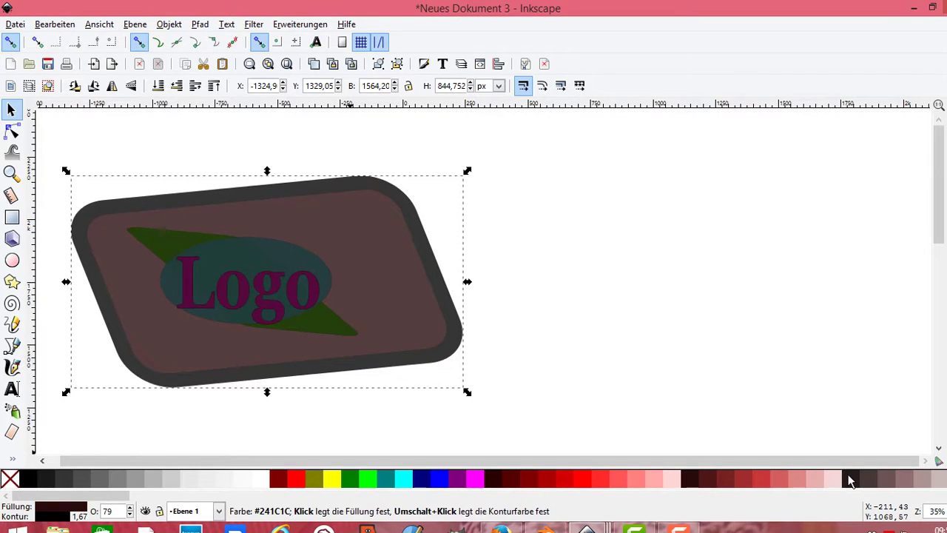
pyautogui.click(849, 480)
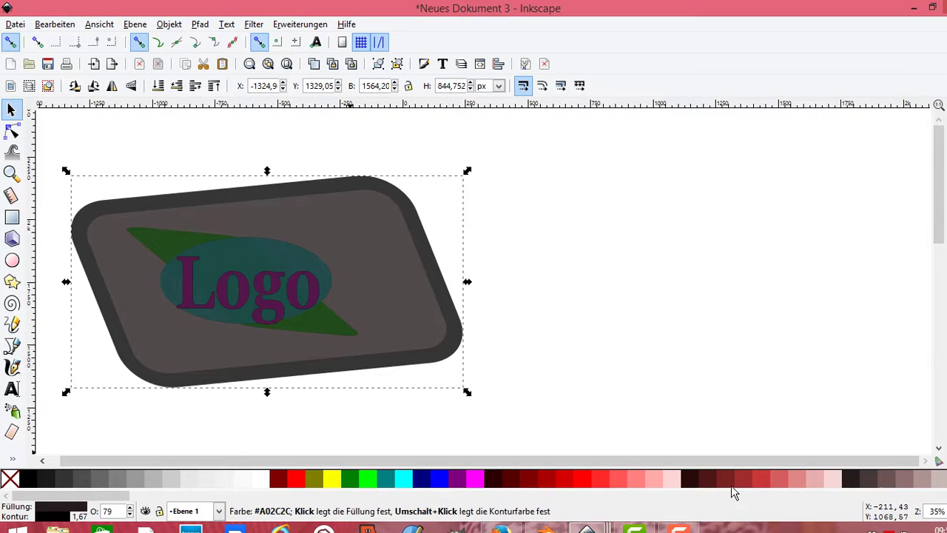
pyautogui.click(691, 479)
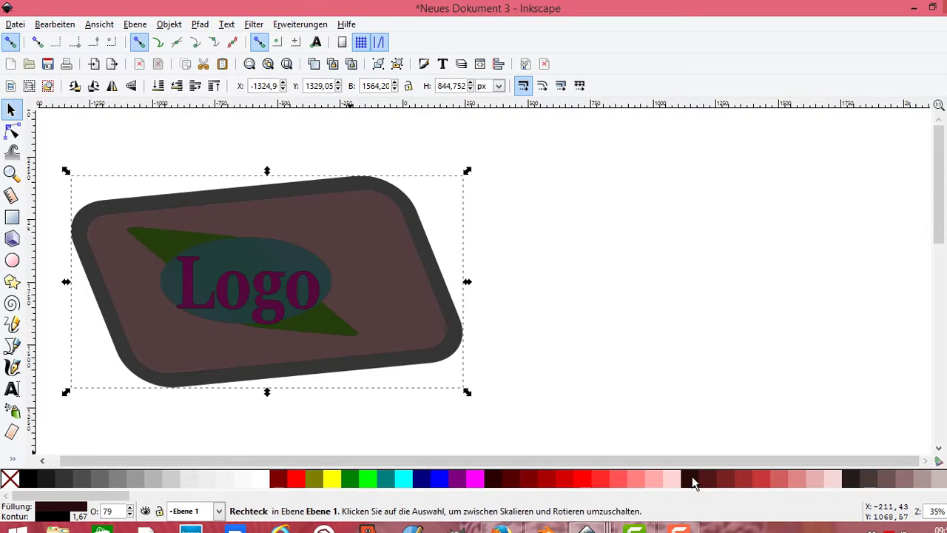
pyautogui.click(829, 481)
pyautogui.click(851, 481)
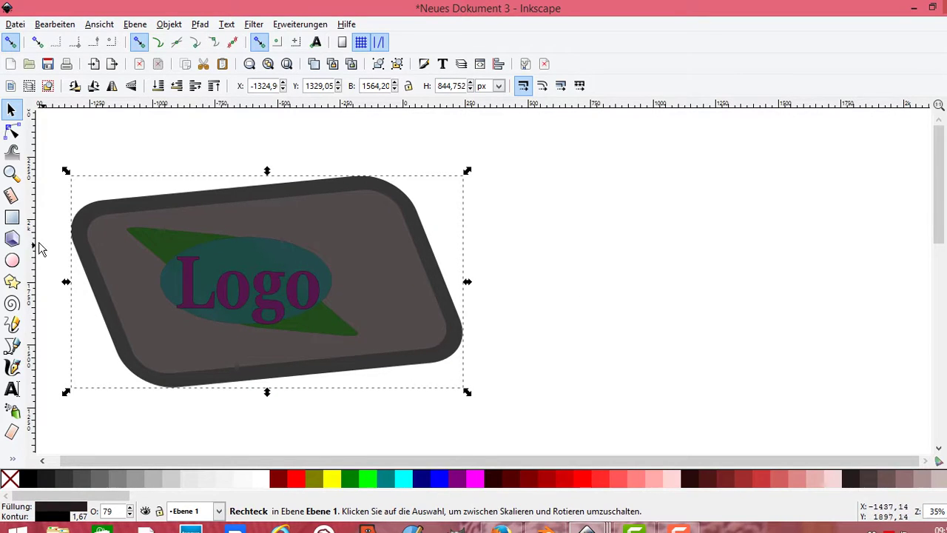
pyautogui.click(12, 260)
# Draw an ellipse right of the Logo and raise it to 100% opacity as solid red
pyautogui.moveTo(641, 219); pyautogui.dragTo(789, 323)
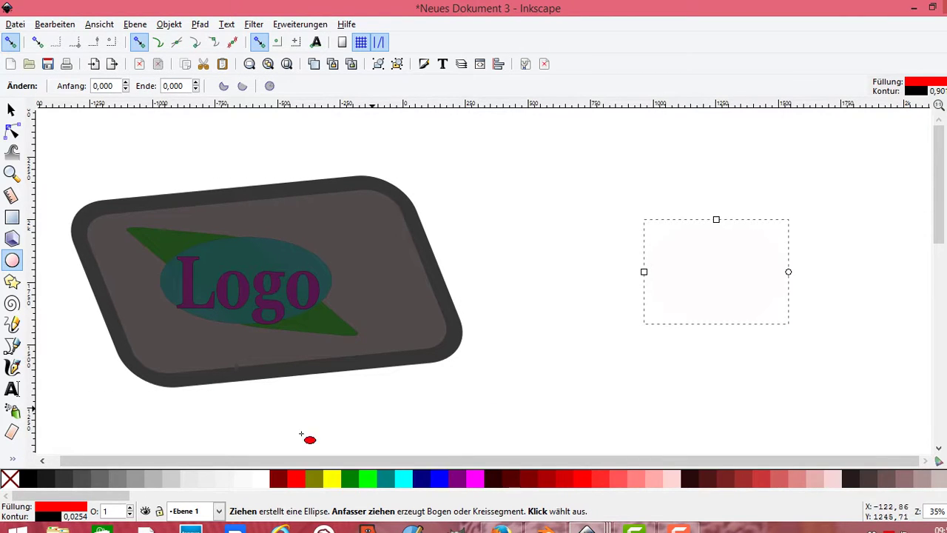
pyautogui.click(130, 508)
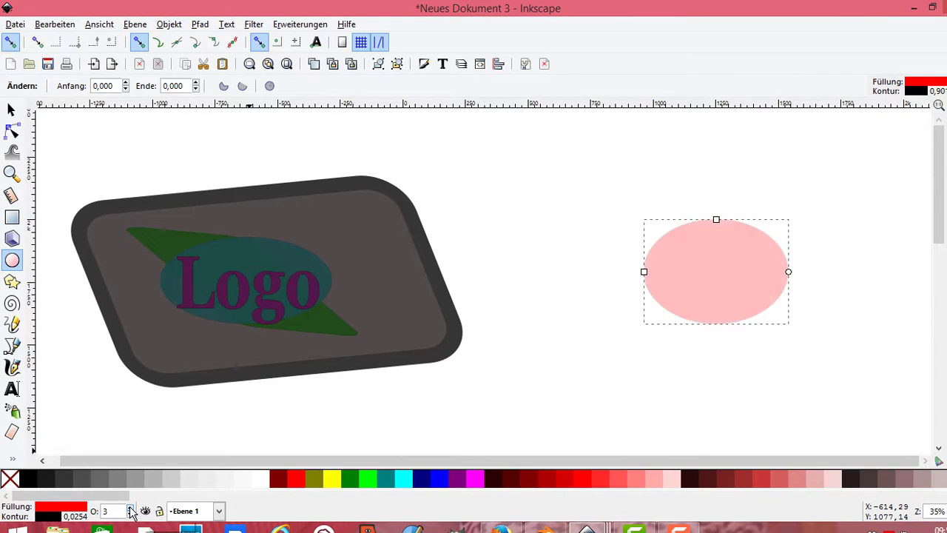
pyautogui.moveTo(130, 510); pyautogui.dragTo(130, 511)
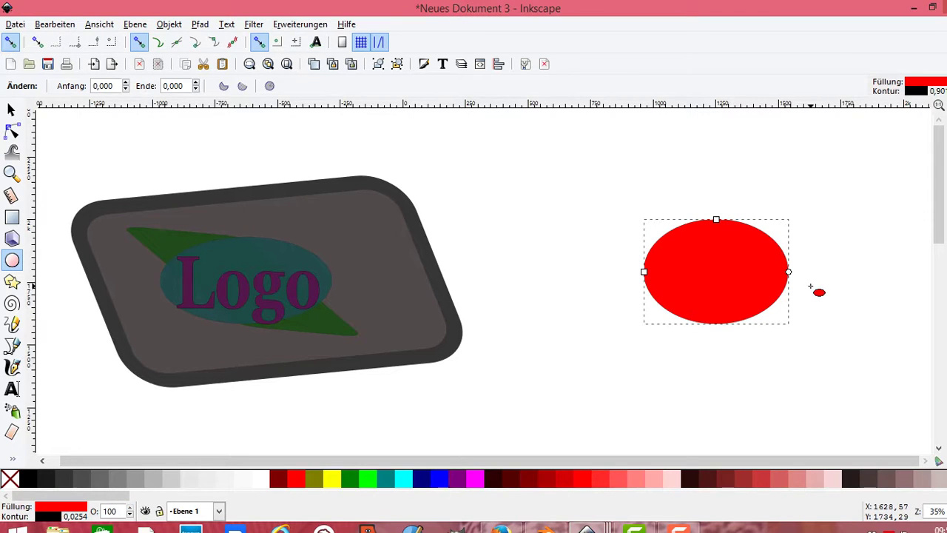
# Widen the ellipse on both sides and raise its top to about 1144 × 538 px
pyautogui.click(11, 109)
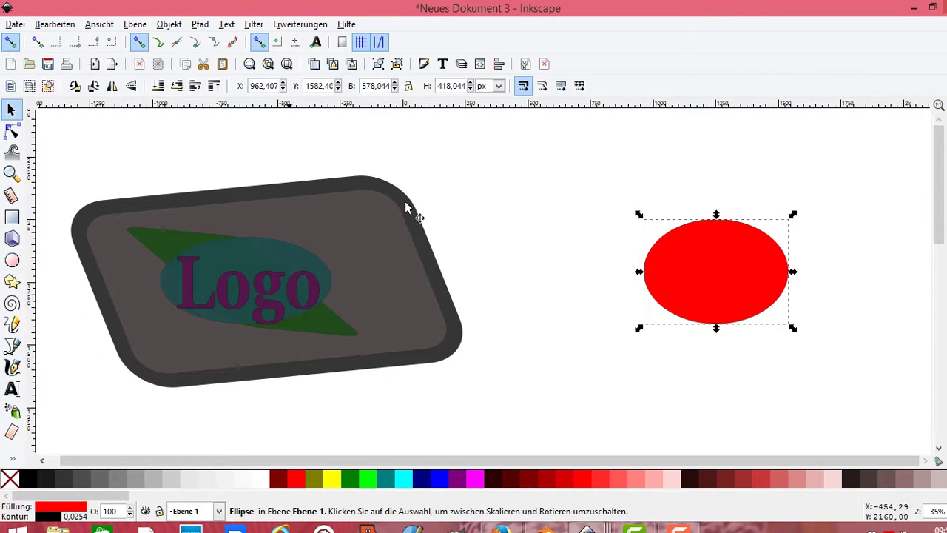
pyautogui.moveTo(639, 271); pyautogui.dragTo(561, 272)
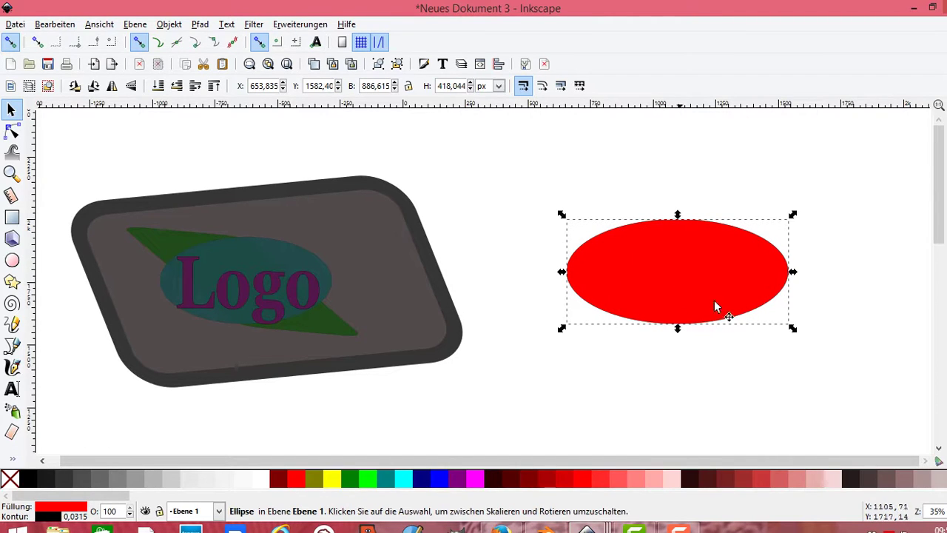
pyautogui.moveTo(792, 272); pyautogui.dragTo(857, 273)
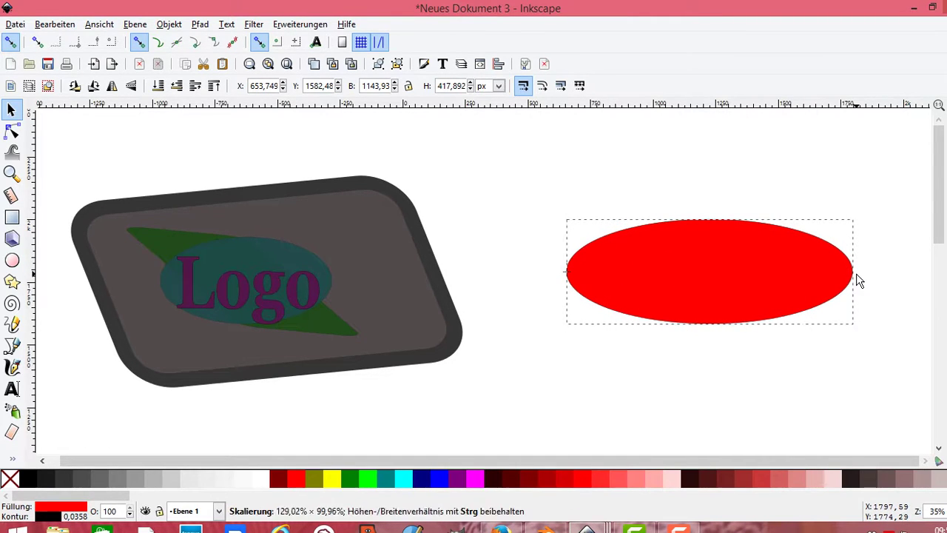
pyautogui.moveTo(709, 215); pyautogui.dragTo(709, 185)
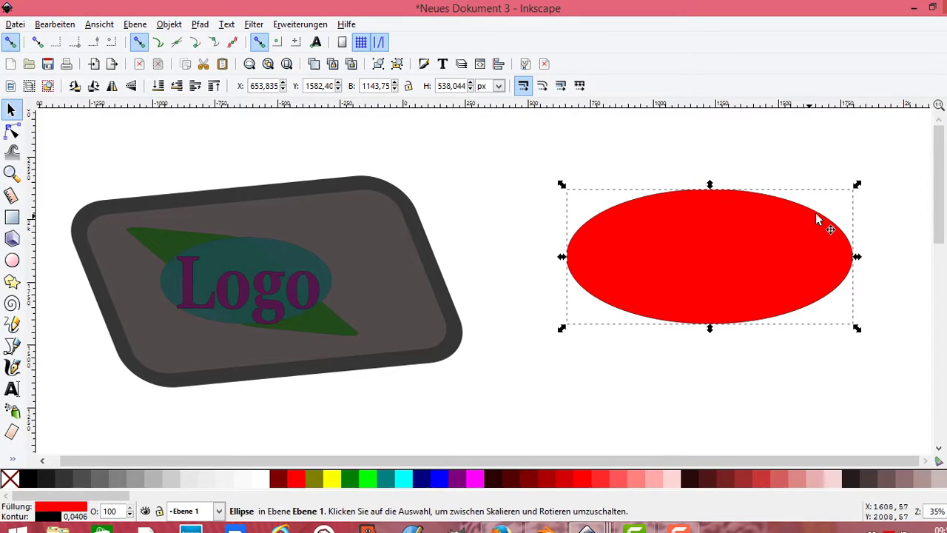
pyautogui.press('e')
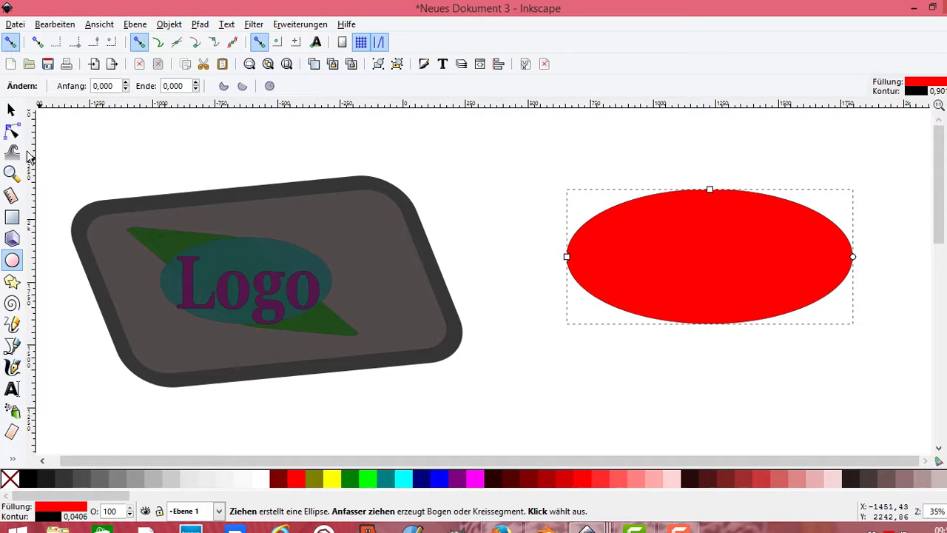
# Rotate the red ellipse to a diagonal tilt and skew it sideways
pyautogui.press('s')
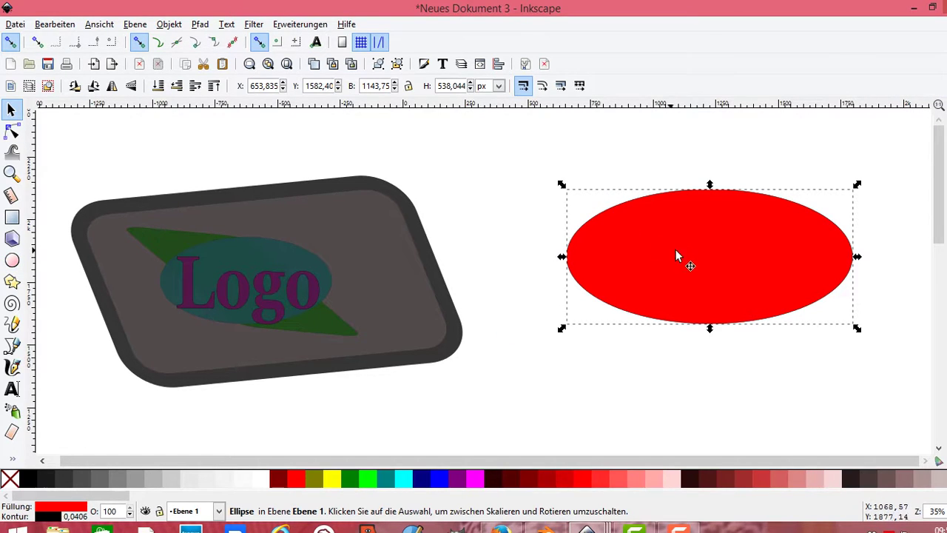
pyautogui.click(684, 244)
pyautogui.moveTo(561, 184); pyautogui.dragTo(548, 258)
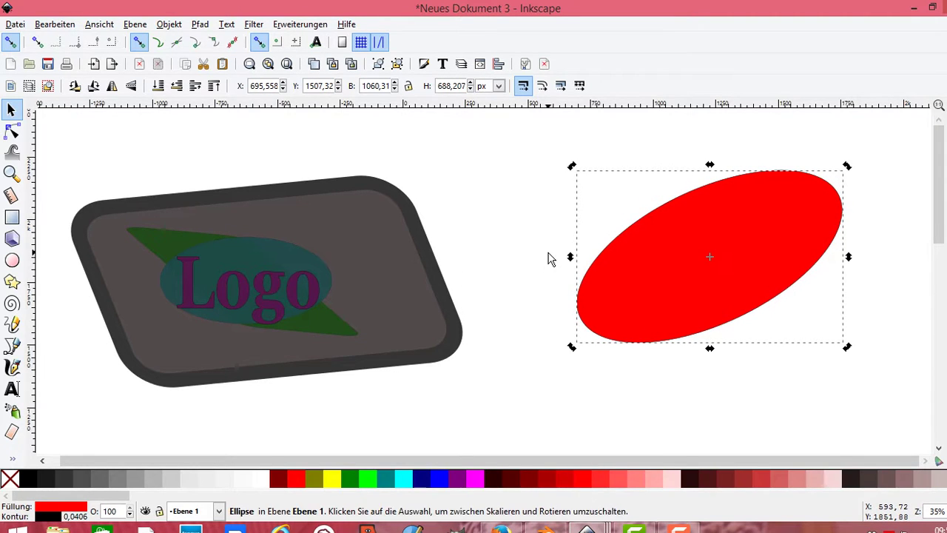
pyautogui.moveTo(571, 347); pyautogui.dragTo(551, 352)
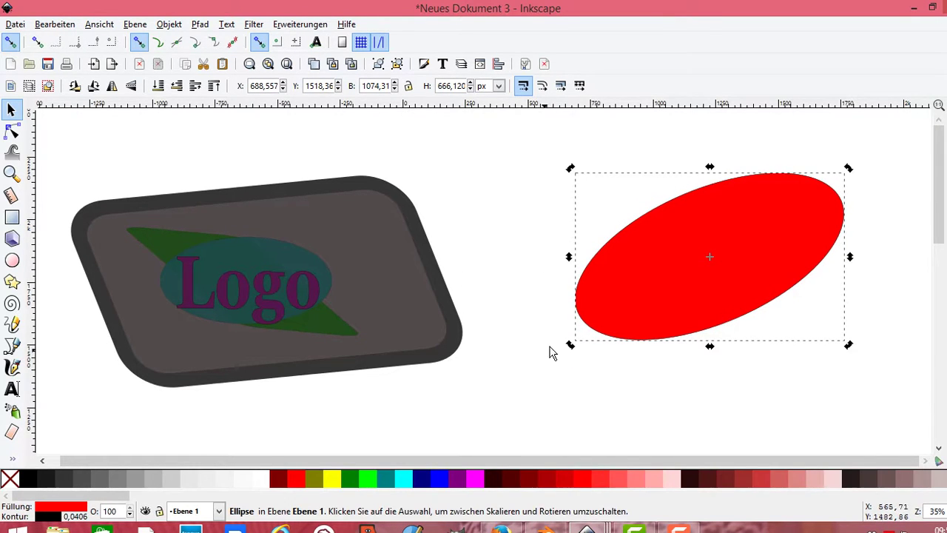
pyautogui.moveTo(567, 257); pyautogui.dragTo(522, 261)
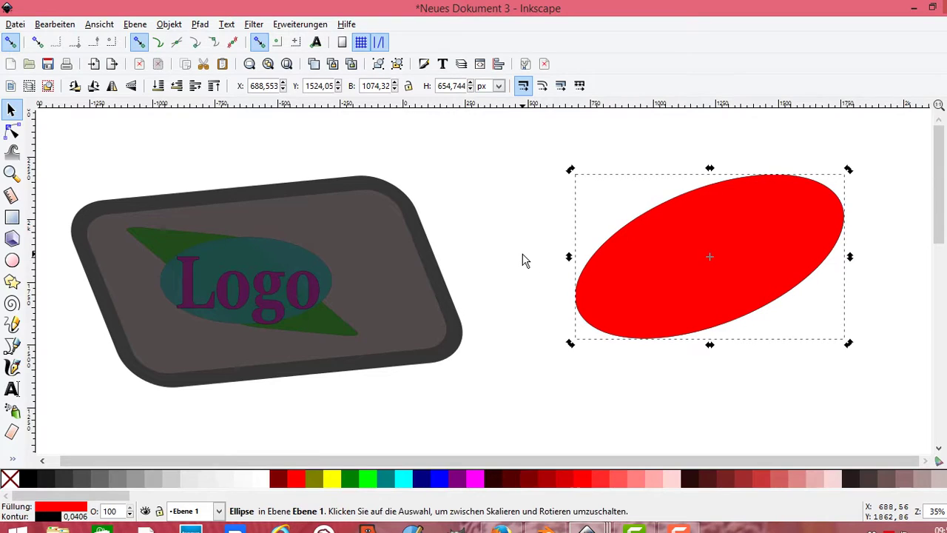
# Reselect the tilted ellipse and rescale it to about 900 × 552 px
pyautogui.click(869, 260)
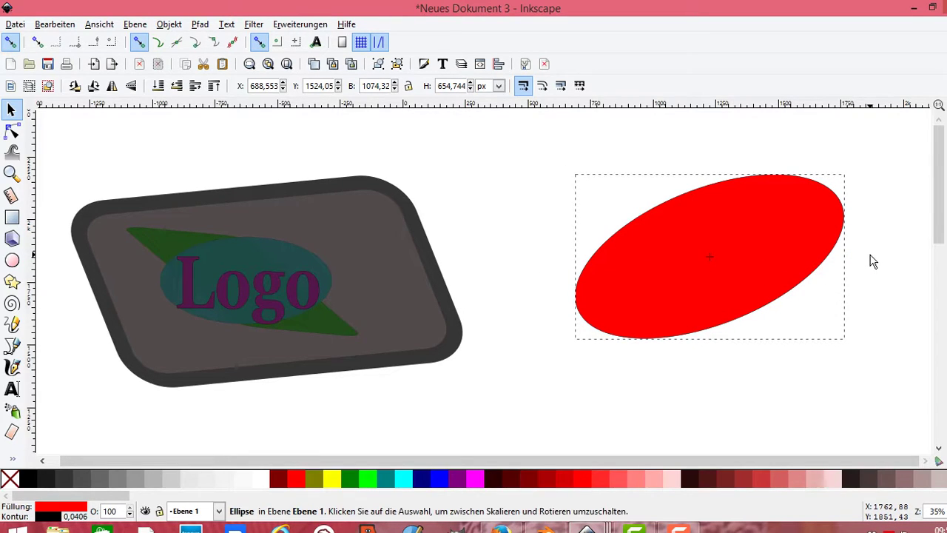
pyautogui.click(733, 233)
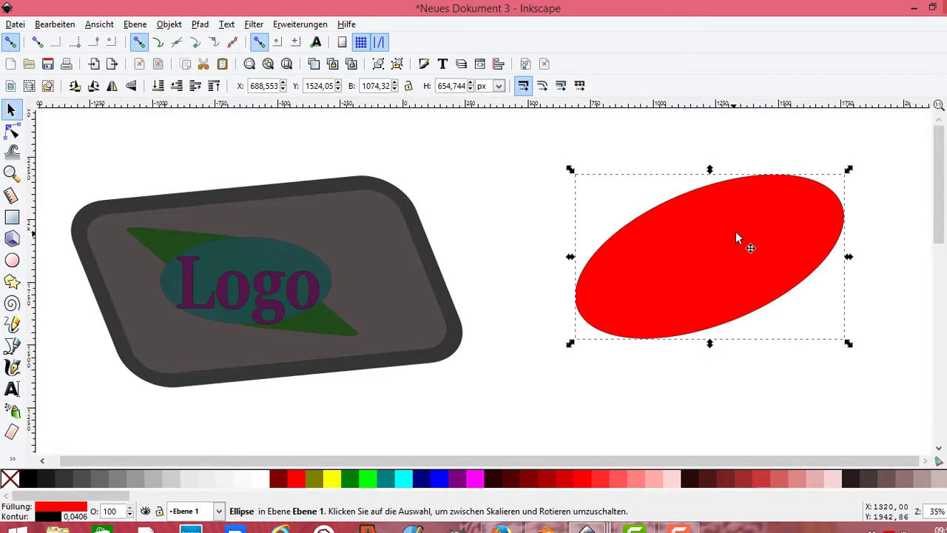
pyautogui.moveTo(849, 170)
pyautogui.mouseDown()
pyautogui.moveTo(863, 150)
pyautogui.moveTo(601, 317)
pyautogui.moveTo(865, 160)
pyautogui.moveTo(805, 195)
pyautogui.mouseUp()
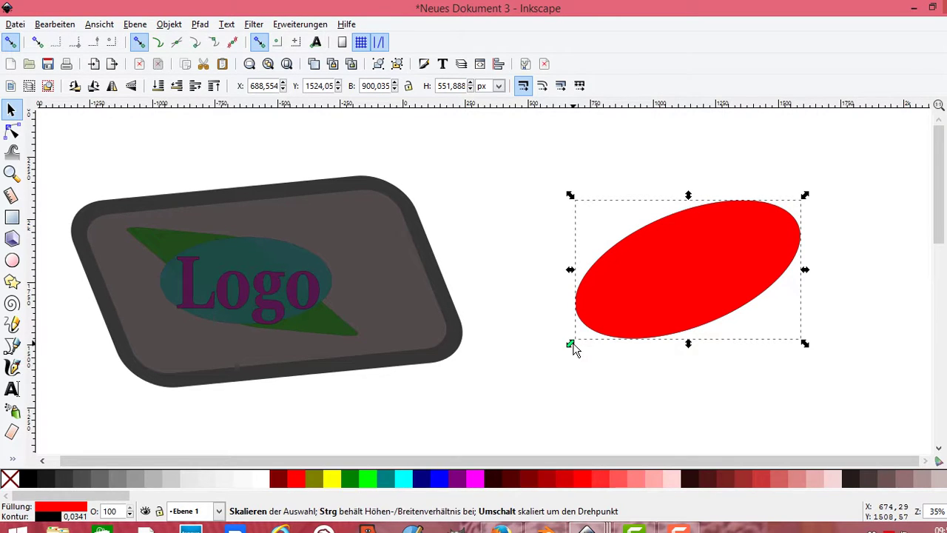
# Resize the tilted ellipse to about 1011 × 683 px and move it over the Logo graphic
pyautogui.moveTo(570, 342); pyautogui.dragTo(520, 396)
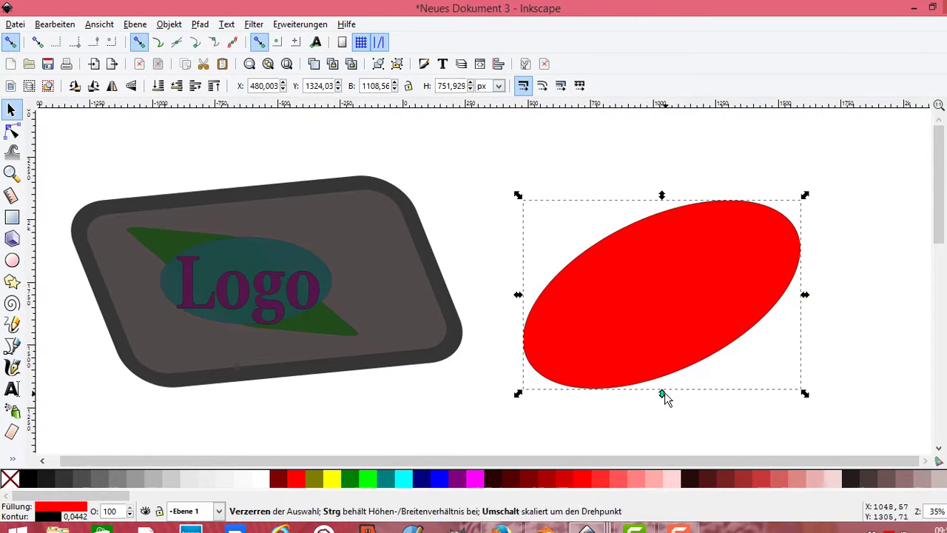
pyautogui.moveTo(662, 393)
pyautogui.mouseDown()
pyautogui.moveTo(661, 319)
pyautogui.moveTo(634, 220)
pyautogui.moveTo(704, 325)
pyautogui.moveTo(825, 337)
pyautogui.moveTo(691, 390)
pyautogui.moveTo(725, 424)
pyautogui.moveTo(684, 376)
pyautogui.mouseUp()
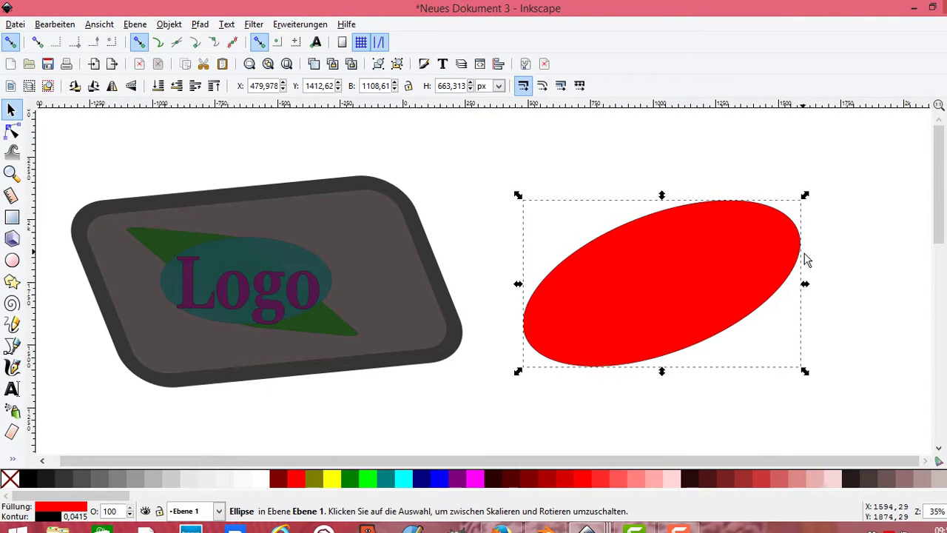
pyautogui.moveTo(805, 285)
pyautogui.mouseDown()
pyautogui.moveTo(731, 308)
pyautogui.moveTo(784, 323)
pyautogui.mouseUp()
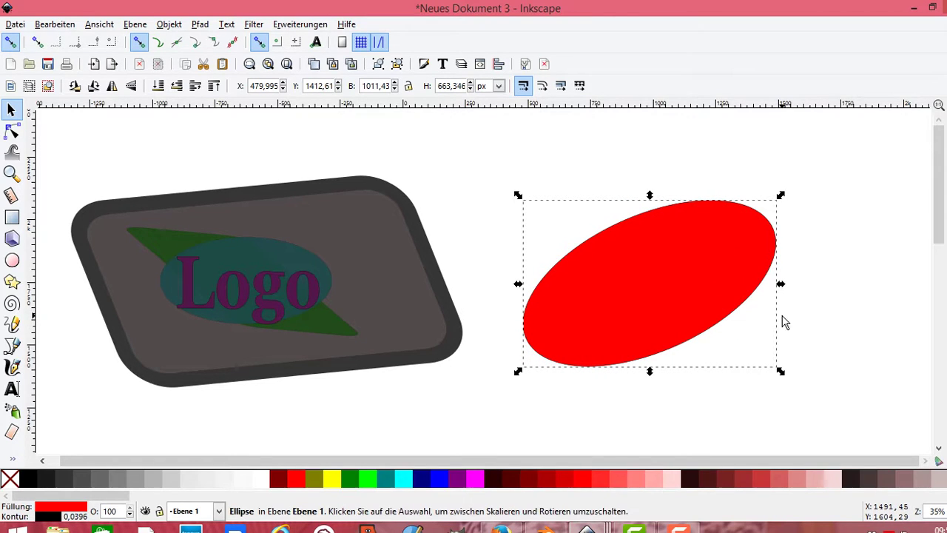
pyautogui.moveTo(651, 195)
pyautogui.mouseDown()
pyautogui.moveTo(761, 281)
pyautogui.moveTo(715, 212)
pyautogui.moveTo(598, 190)
pyautogui.mouseUp()
pyautogui.click(75, 86)
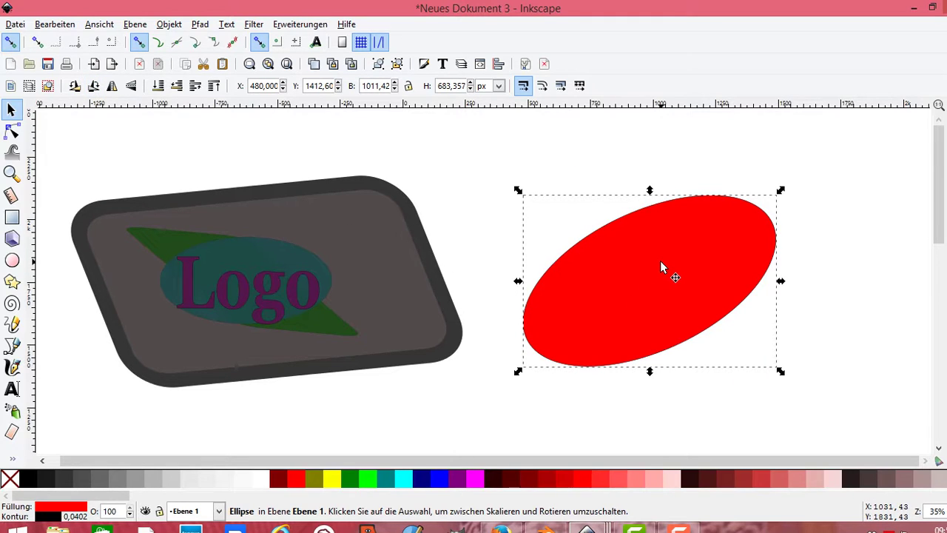
pyautogui.moveTo(662, 268); pyautogui.dragTo(257, 262)
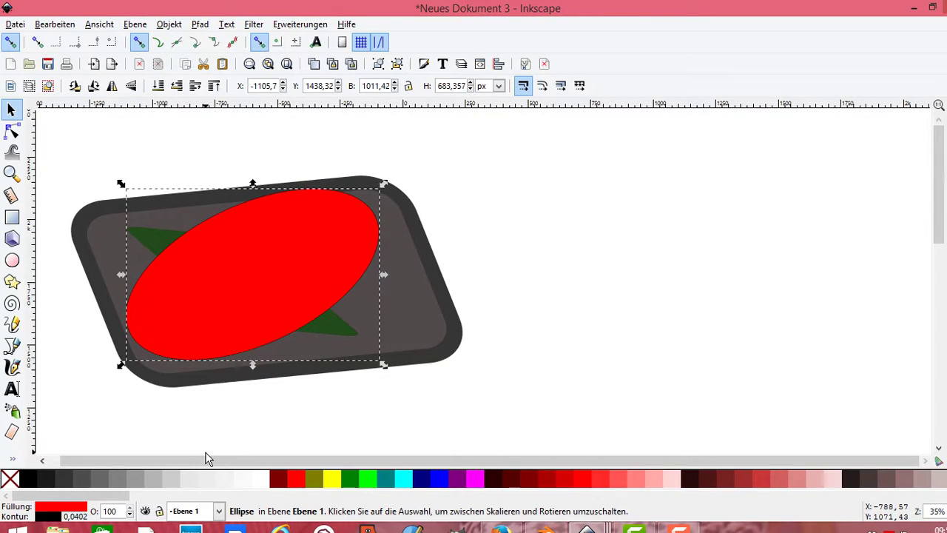
# Lower the ellipse's opacity to 42% and flatten it to about 1011 × 603 px
pyautogui.click(131, 516)
pyautogui.click(130, 516)
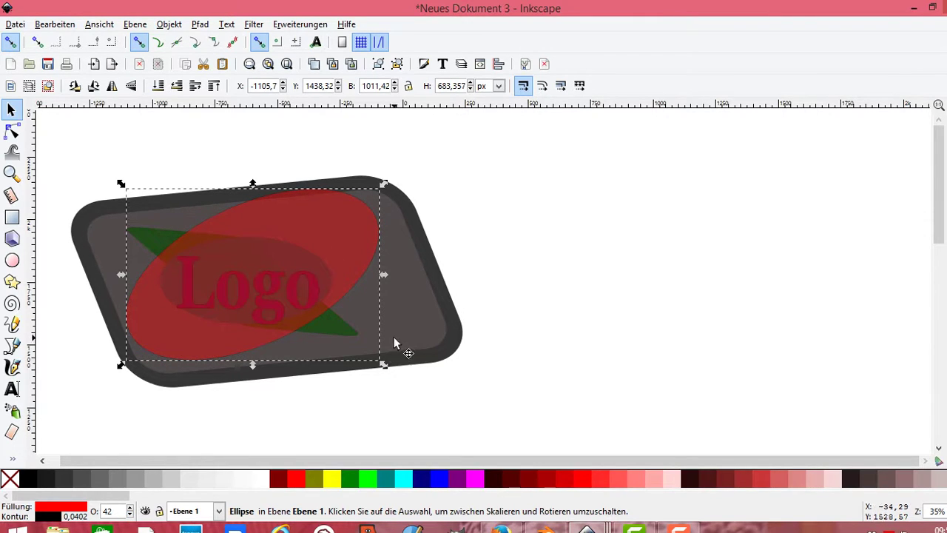
pyautogui.moveTo(253, 185)
pyautogui.mouseDown()
pyautogui.moveTo(238, 219)
pyautogui.moveTo(233, 199)
pyautogui.mouseUp()
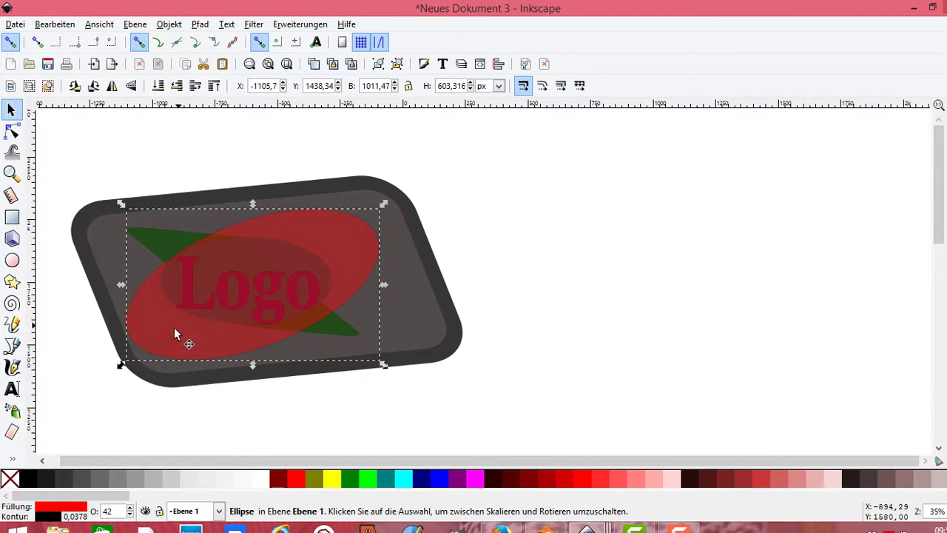
# Shrink the translucent ellipse to about 383 × 283 px over the middle of the Logo text
pyautogui.moveTo(122, 366); pyautogui.dragTo(174, 329)
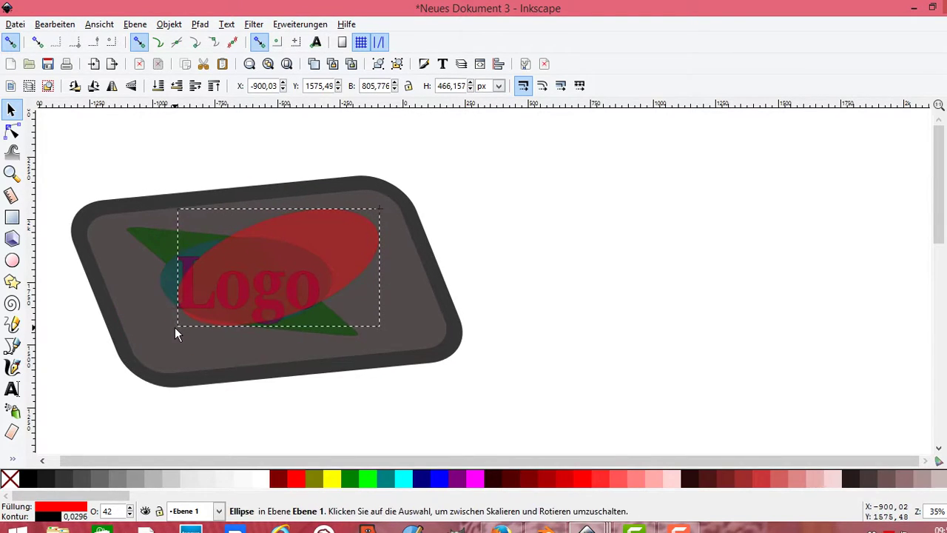
pyautogui.moveTo(387, 213)
pyautogui.mouseDown()
pyautogui.moveTo(321, 250)
pyautogui.moveTo(317, 241)
pyautogui.mouseUp()
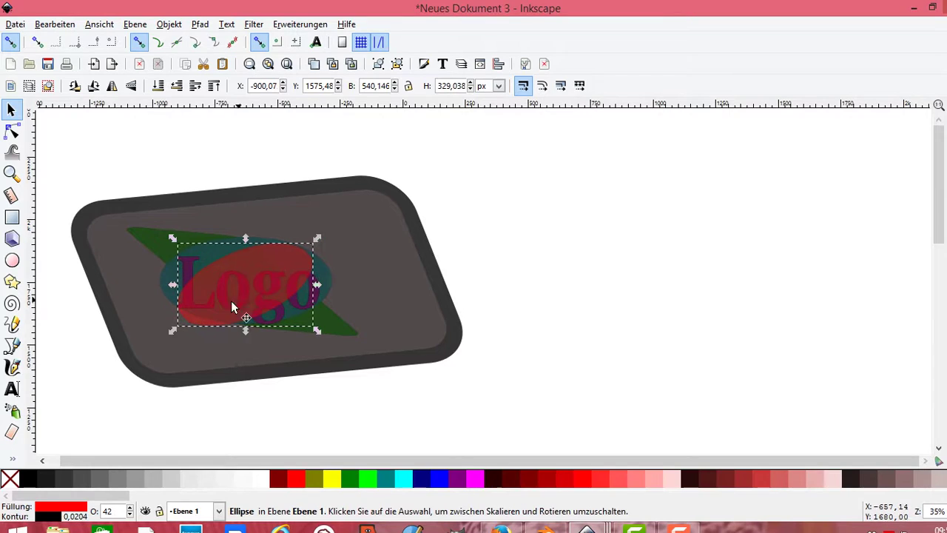
pyautogui.moveTo(178, 329); pyautogui.dragTo(191, 319)
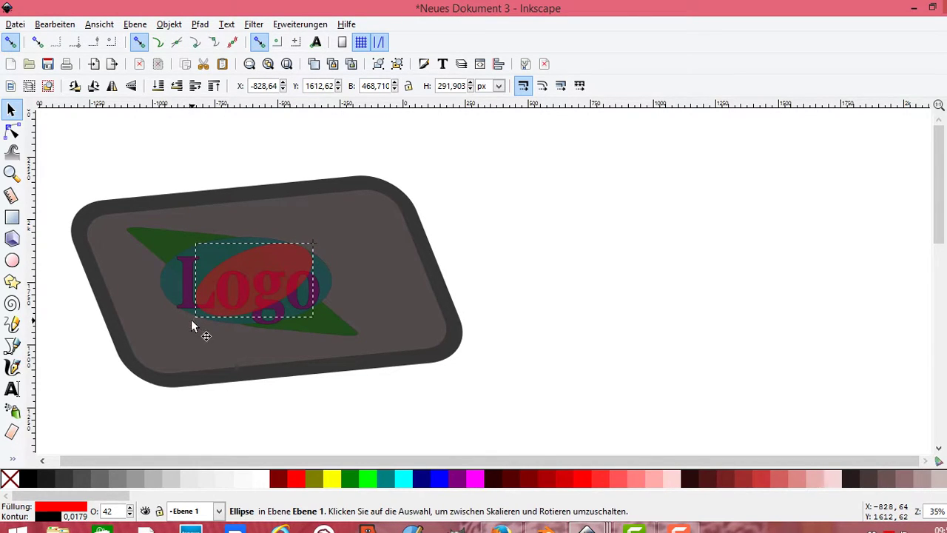
pyautogui.moveTo(316, 239); pyautogui.dragTo(295, 239)
pyautogui.click(576, 289)
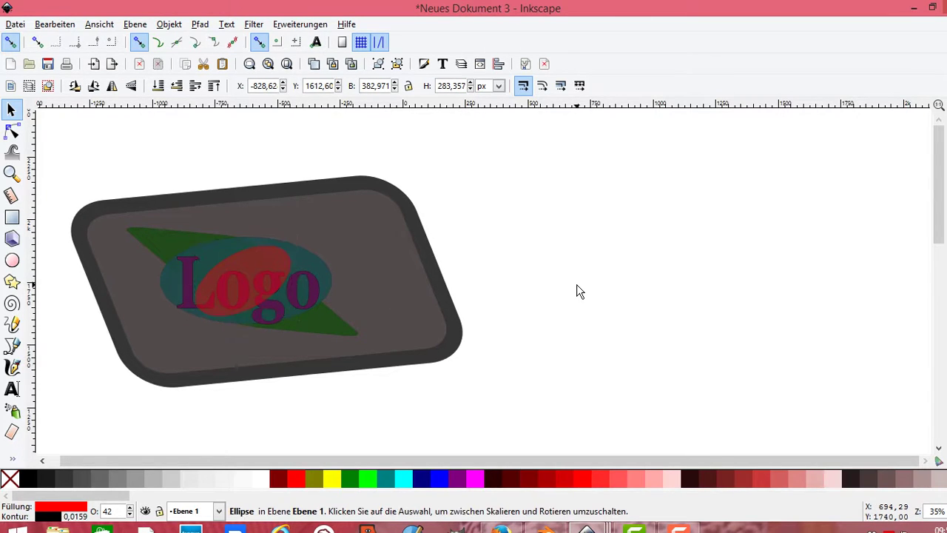